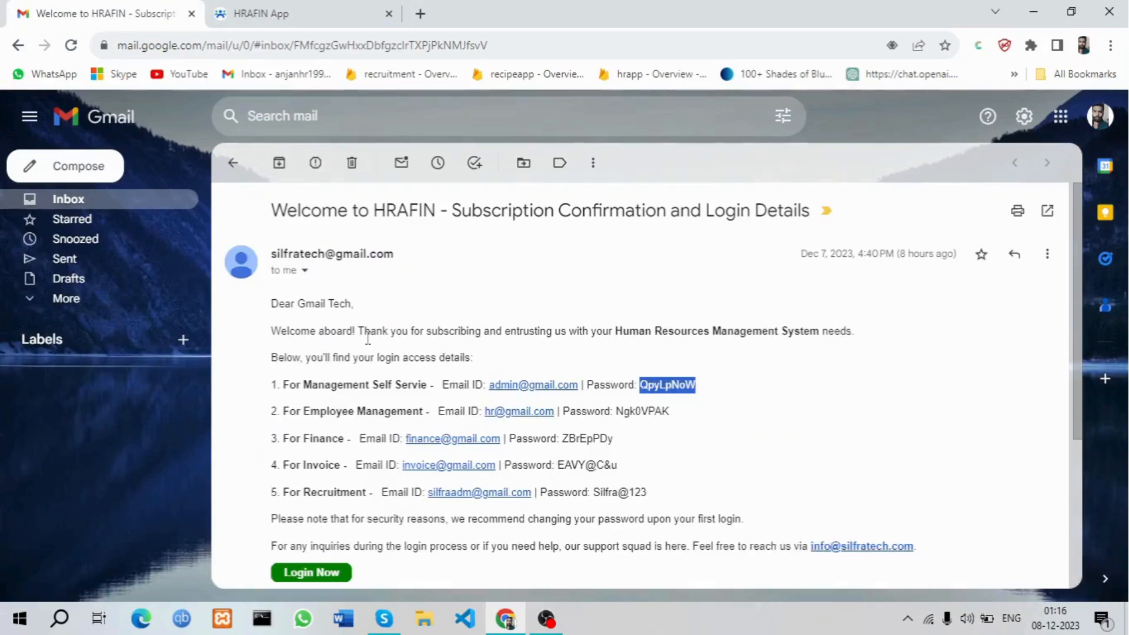
Switch from the Gmail welcome email to the HRAFIN App login page
click(249, 13)
Log in as admin with the autofilled admin e-mail and the pasted saved password
click(713, 387)
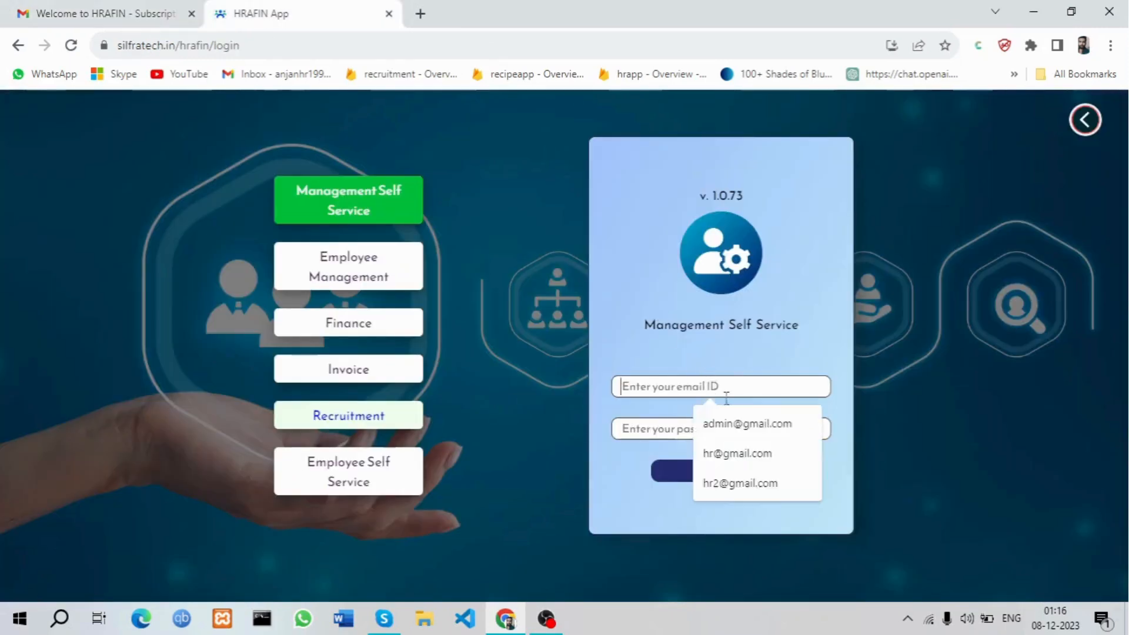
click(757, 422)
click(703, 428)
key(ctrl+v)
key(Return)
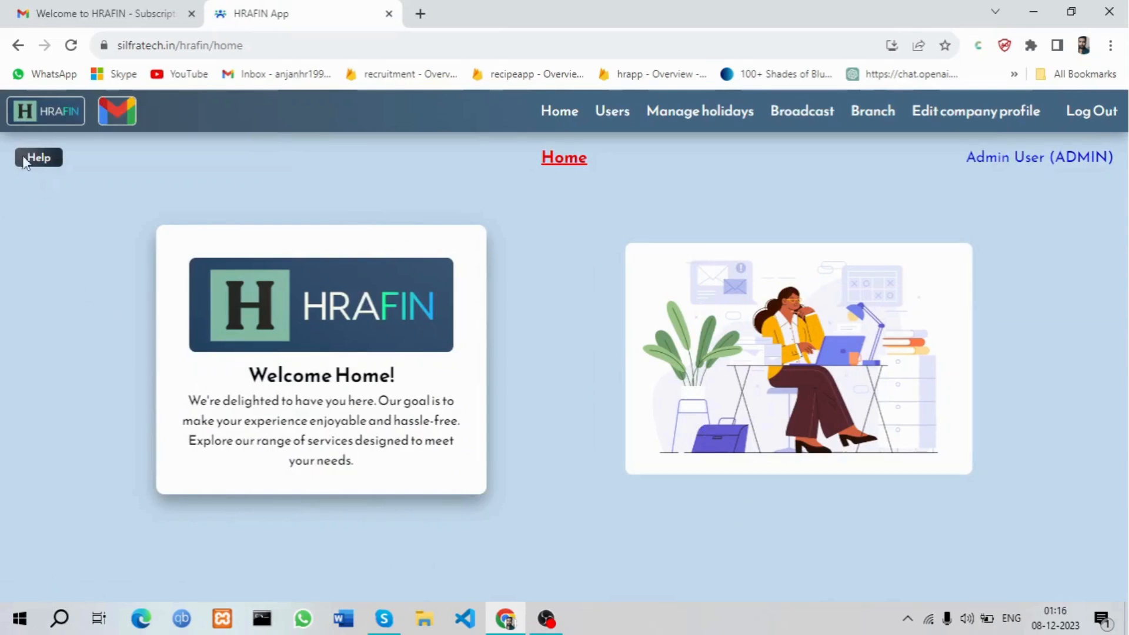
click(40, 165)
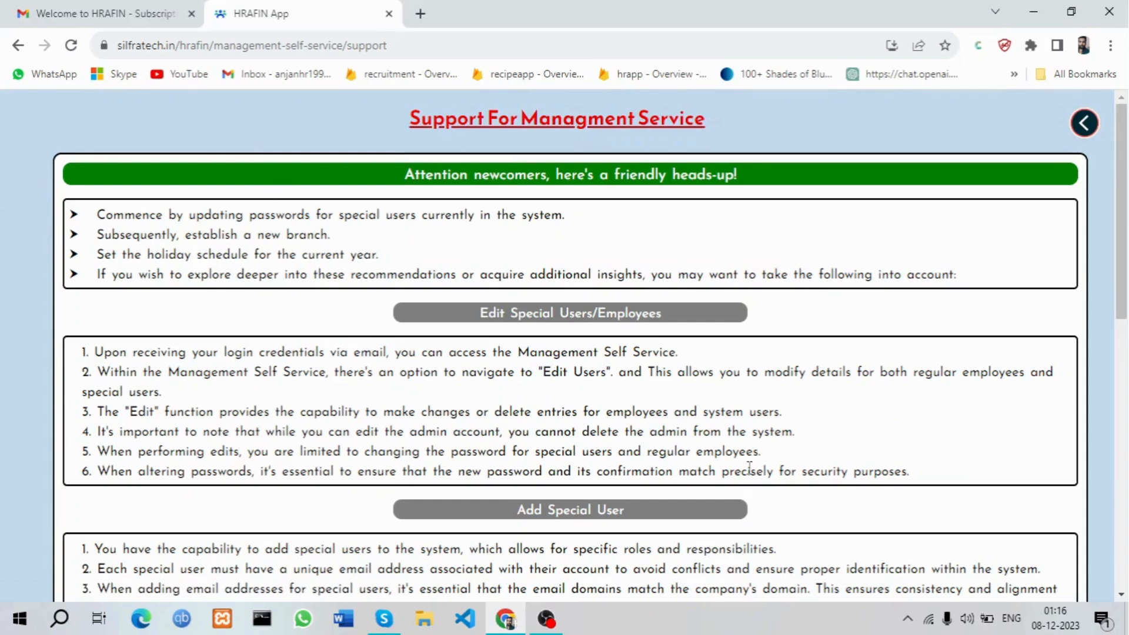
scroll(749, 468, down, 10)
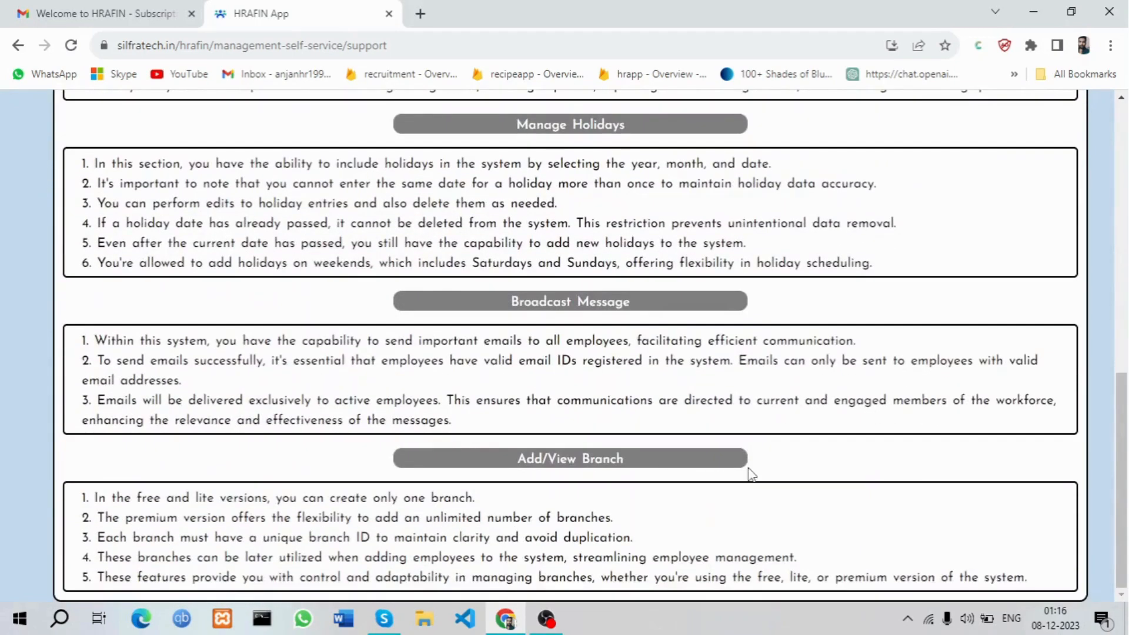
scroll(750, 473, up, 10)
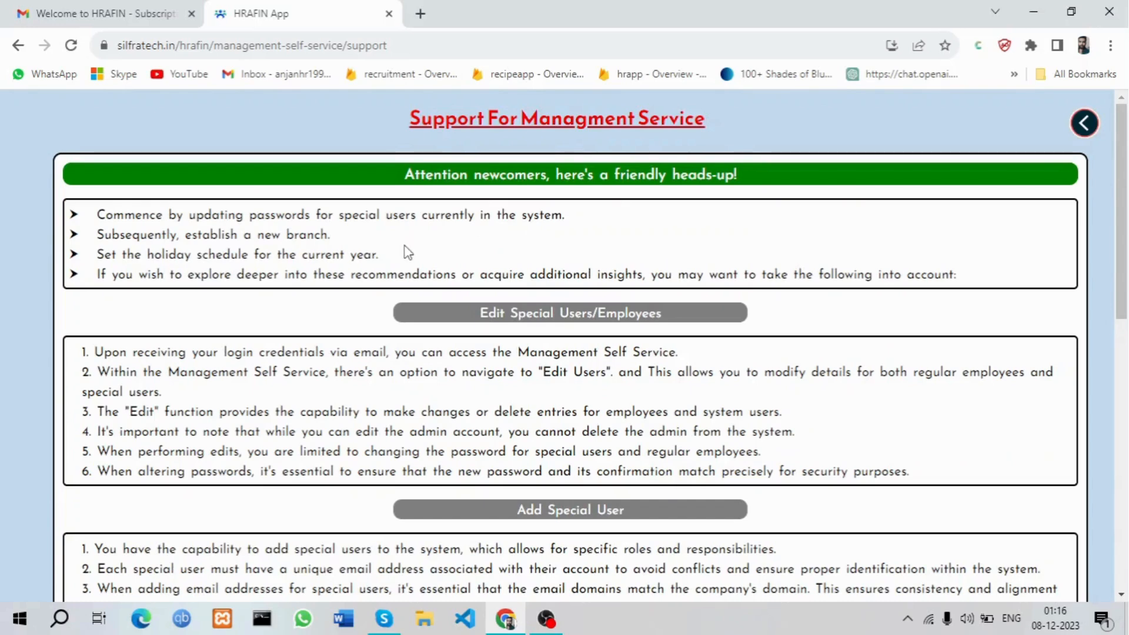
drag(75, 214, 400, 259)
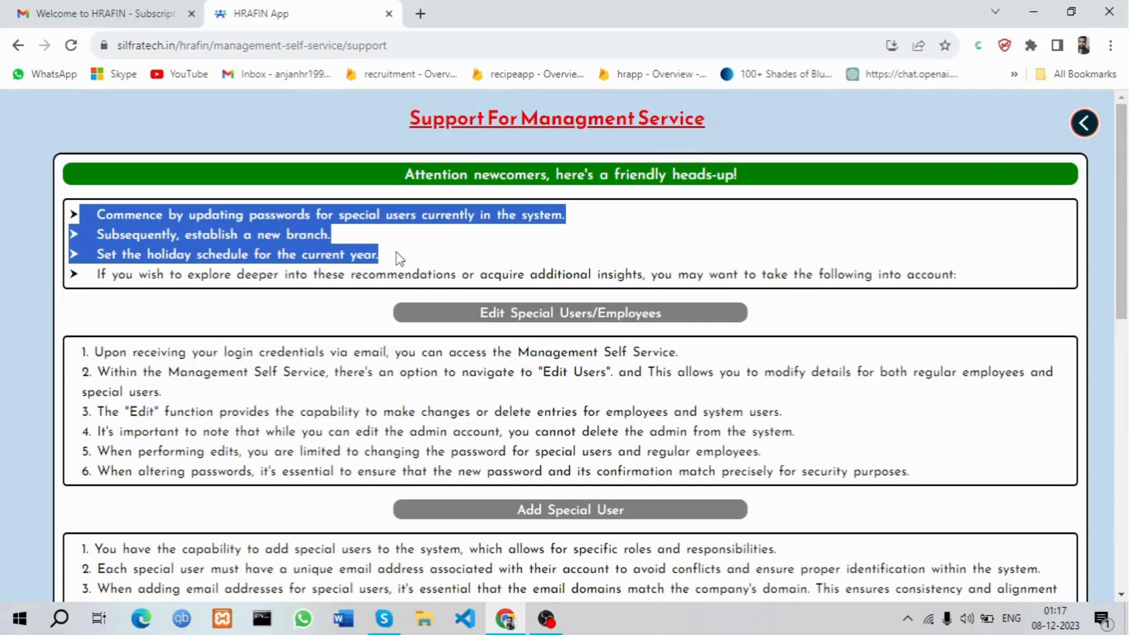
click(1084, 124)
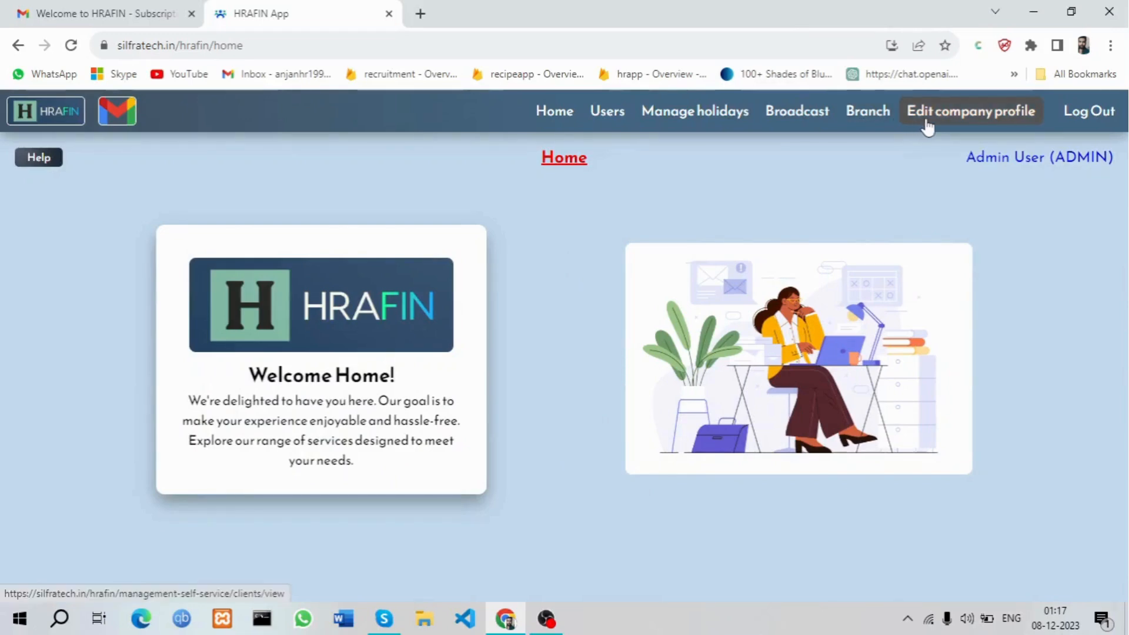
Open Users > Edit users to list the Admin, Finance, HR and Invoice accounts
click(611, 114)
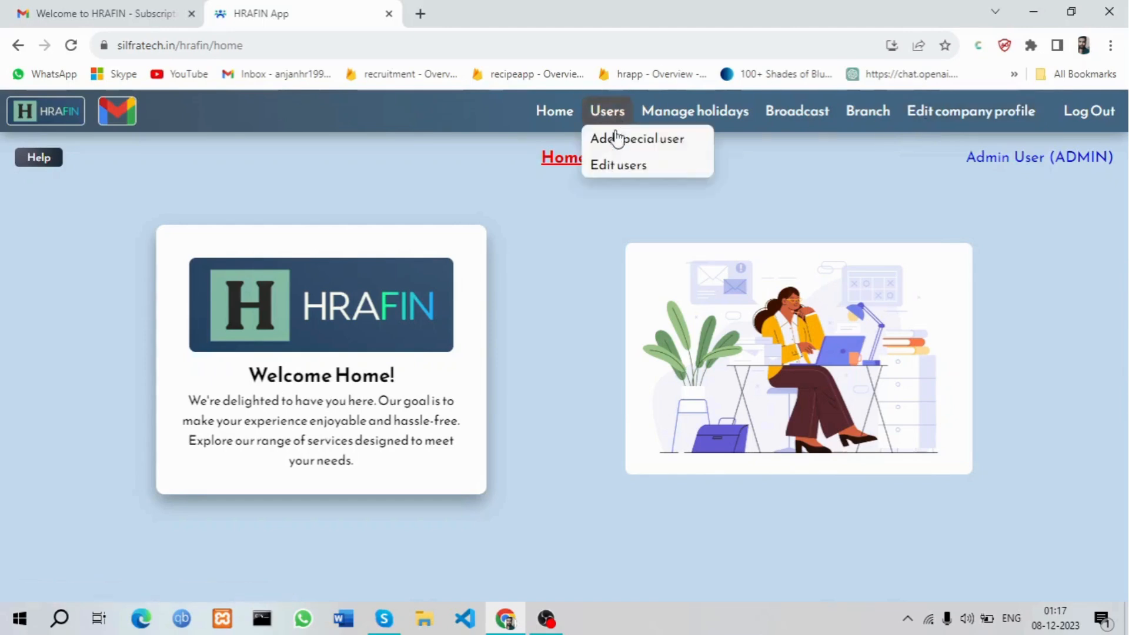
click(629, 166)
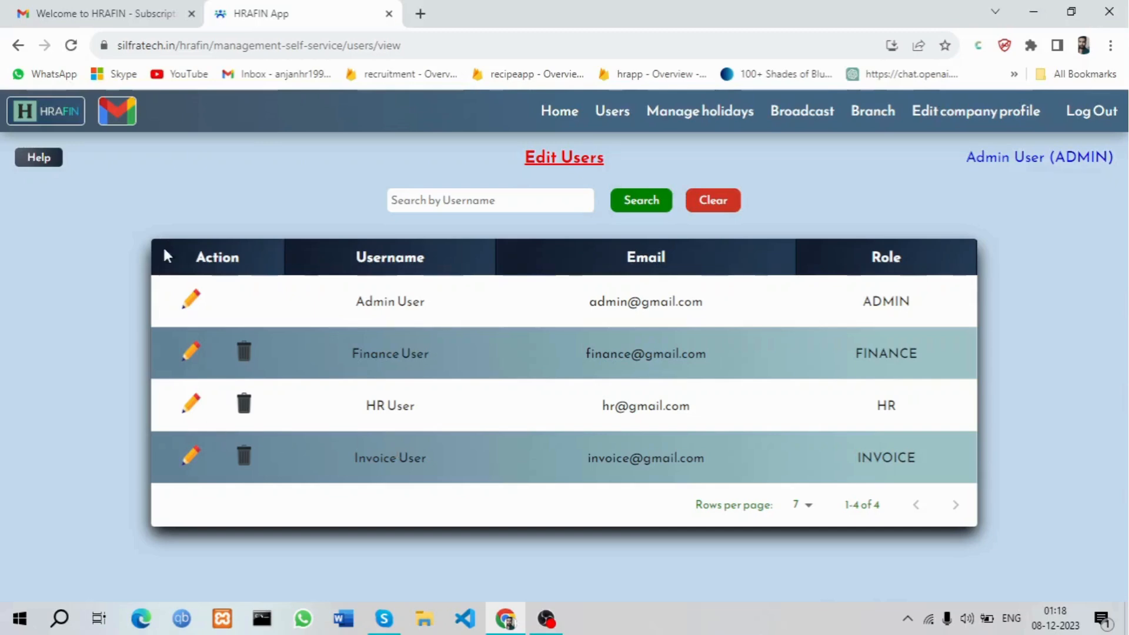
Set and save a new password for the Admin User account
click(189, 300)
click(585, 346)
text(12345)
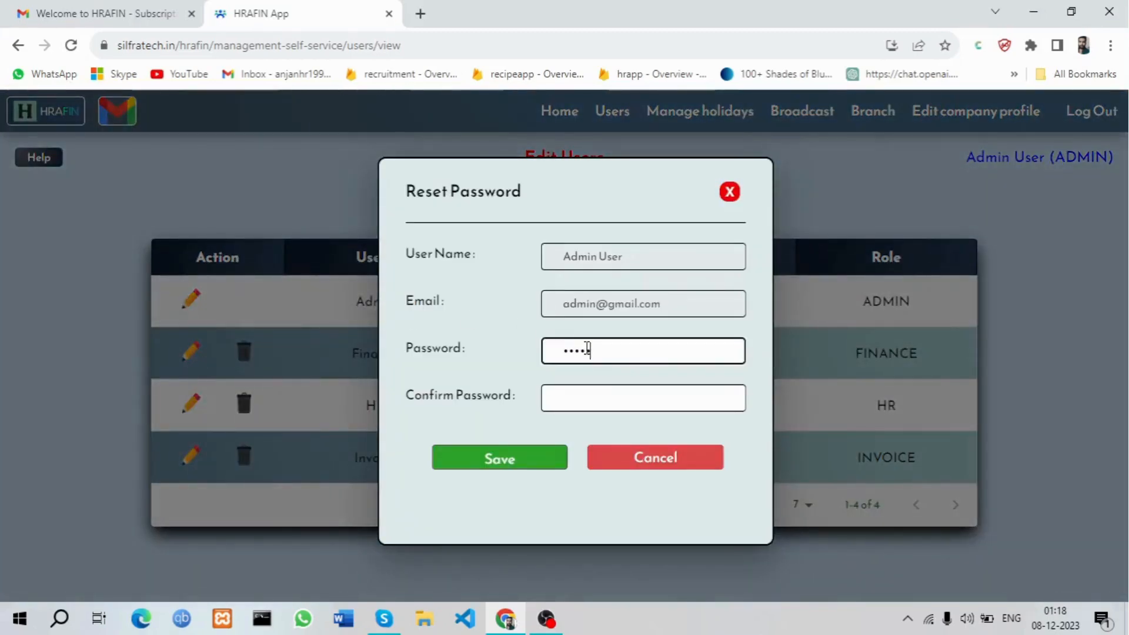
click(593, 402)
Set and confirm a new password for the HR User account
text(12345)
key(Return)
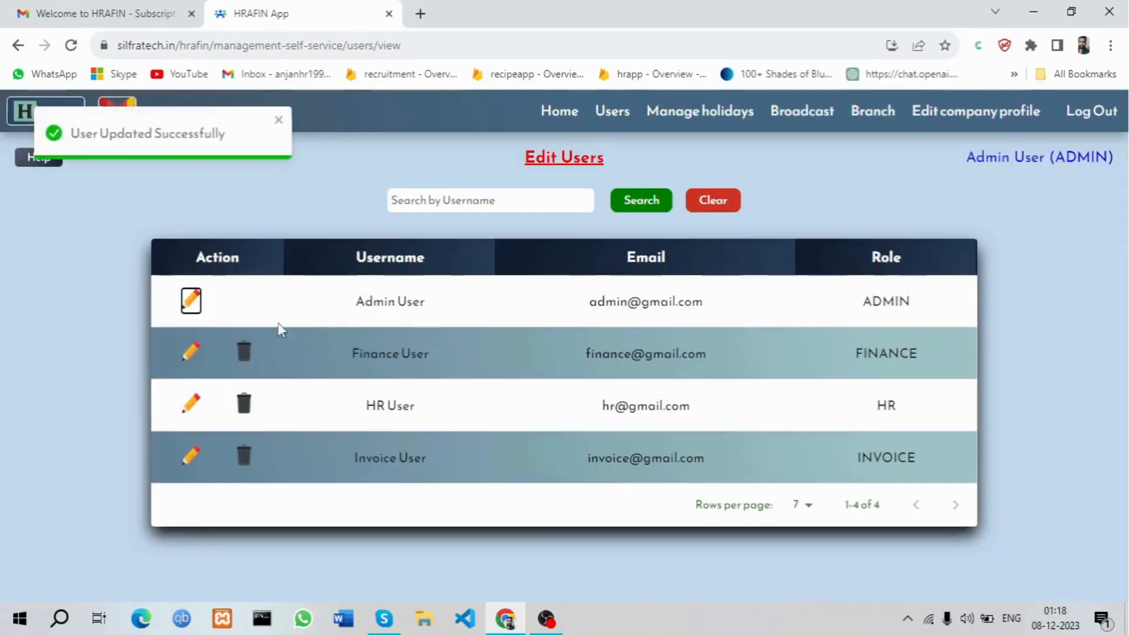
click(191, 405)
click(625, 356)
text(12345)
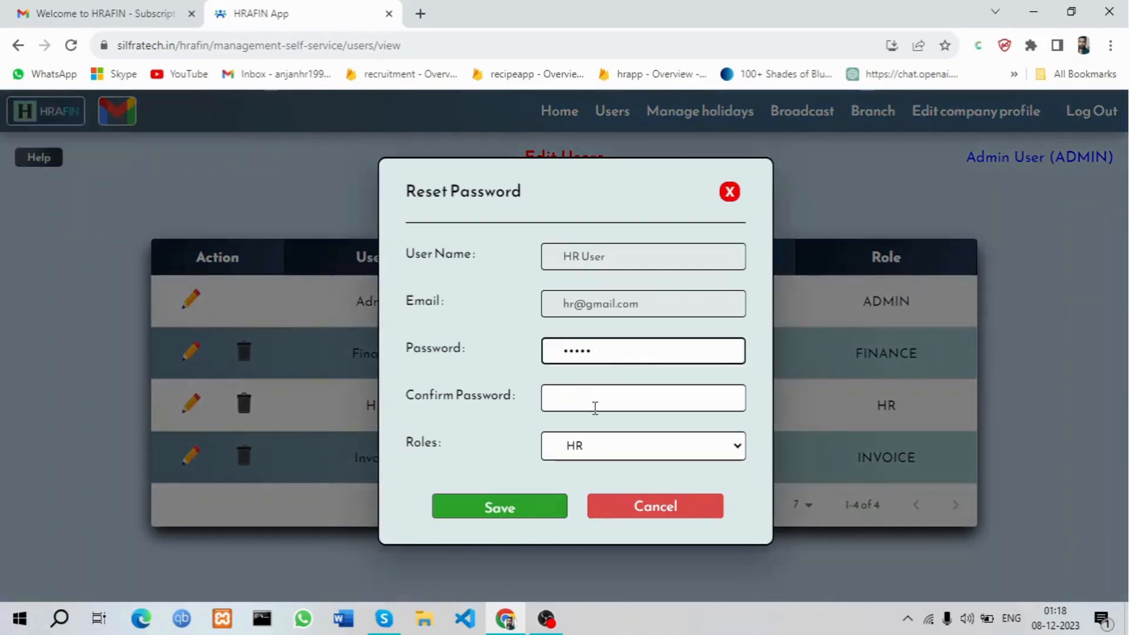
click(595, 407)
text(12345)
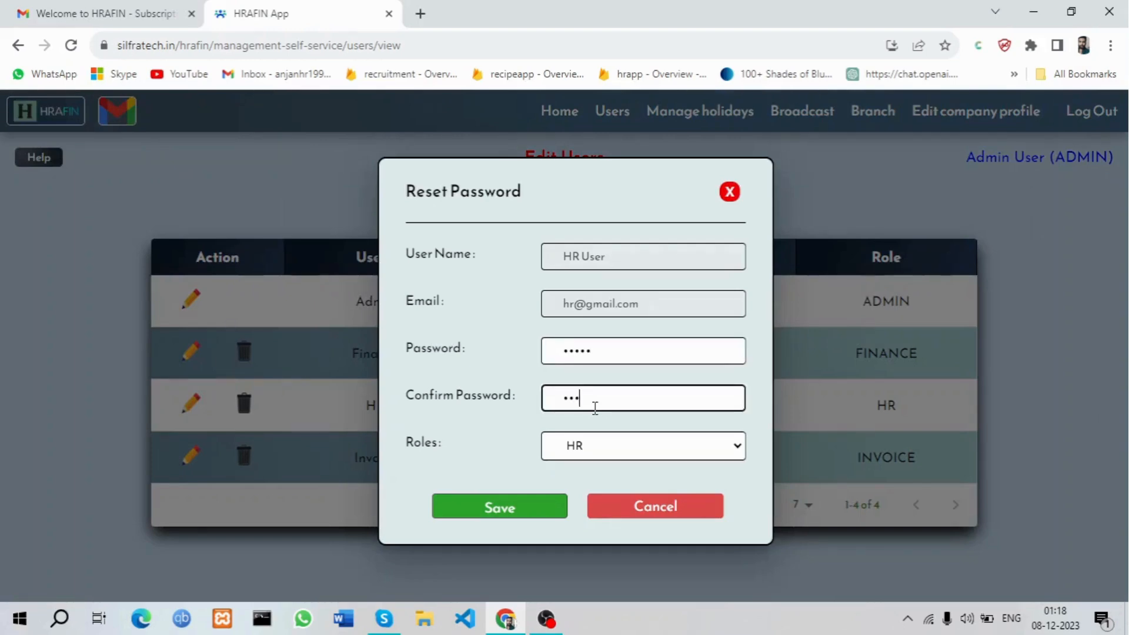
key(Return)
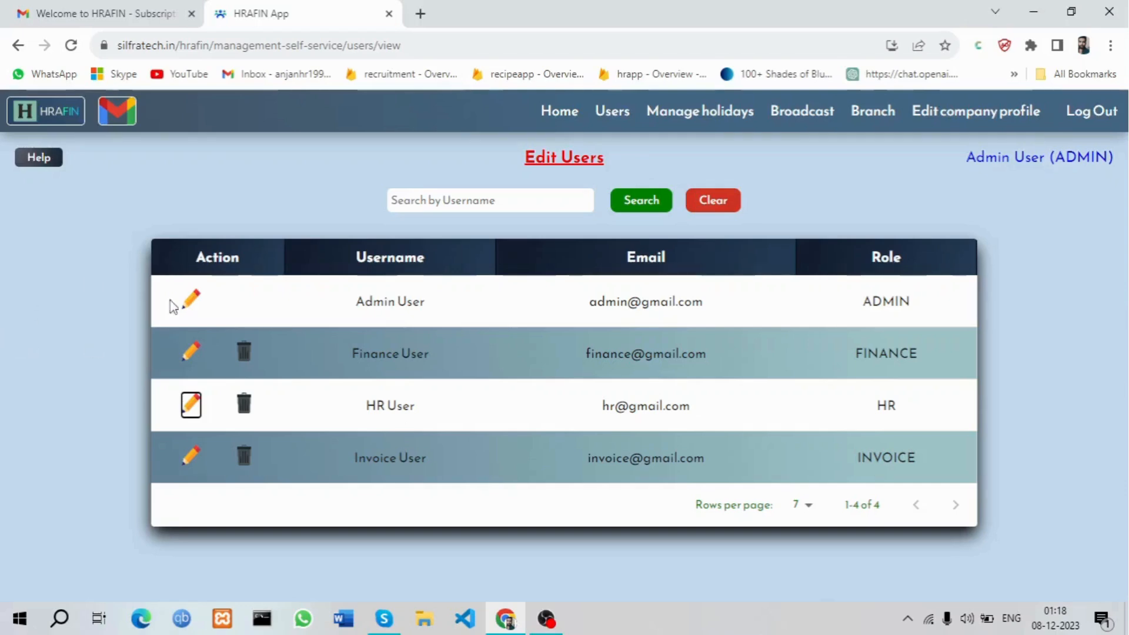
Check the Finance User's available roles and close its dialog without changes
click(192, 304)
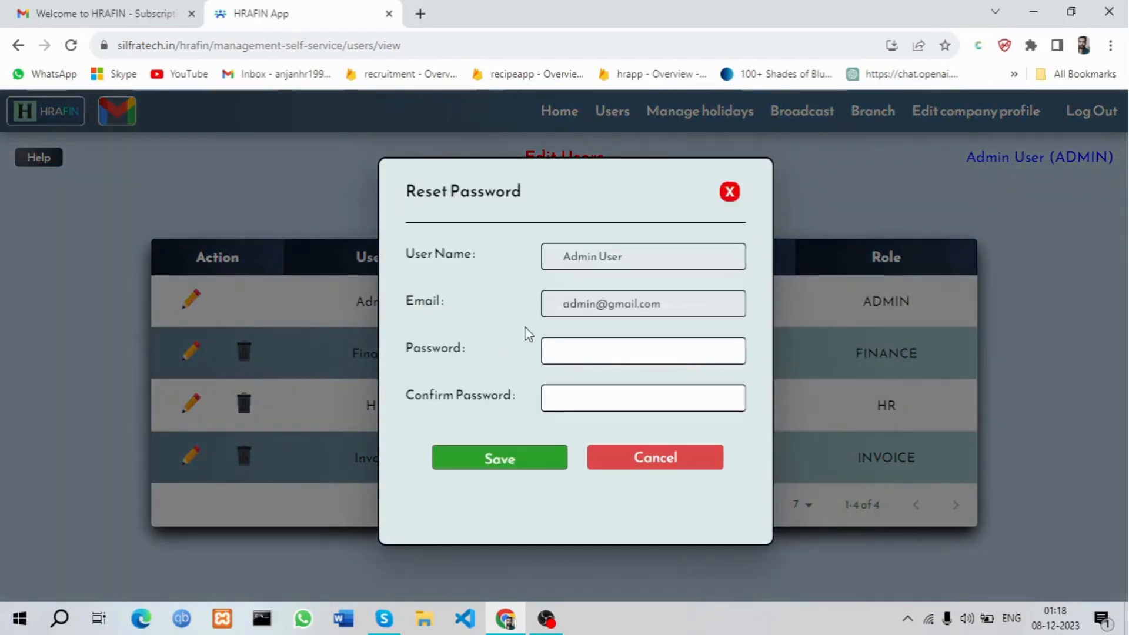
click(322, 287)
click(190, 351)
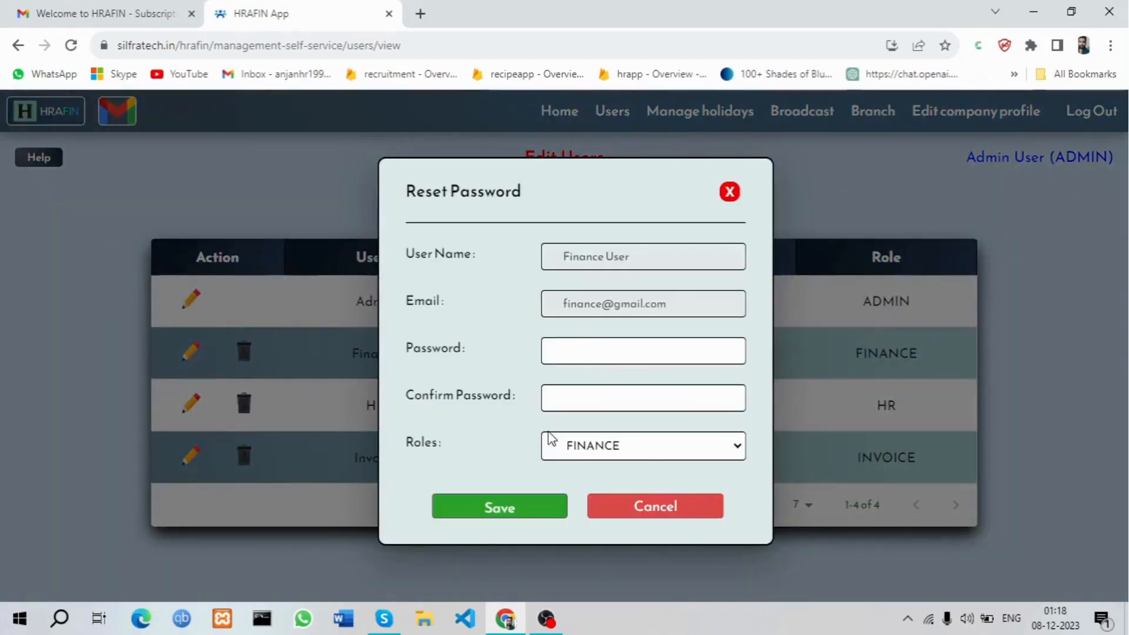
click(595, 455)
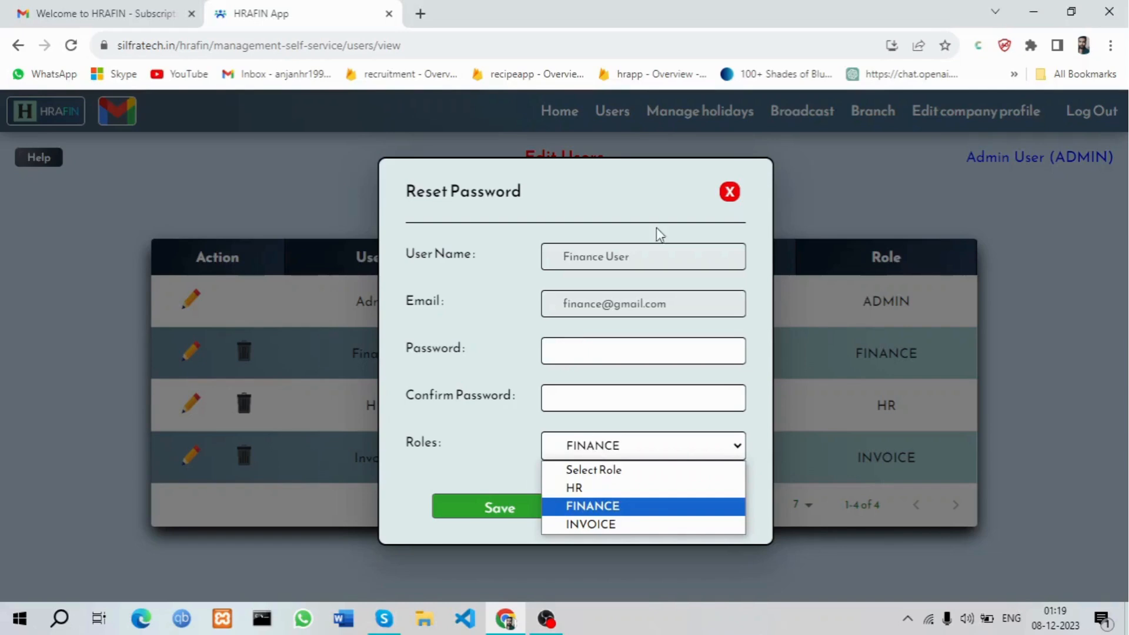
click(724, 200)
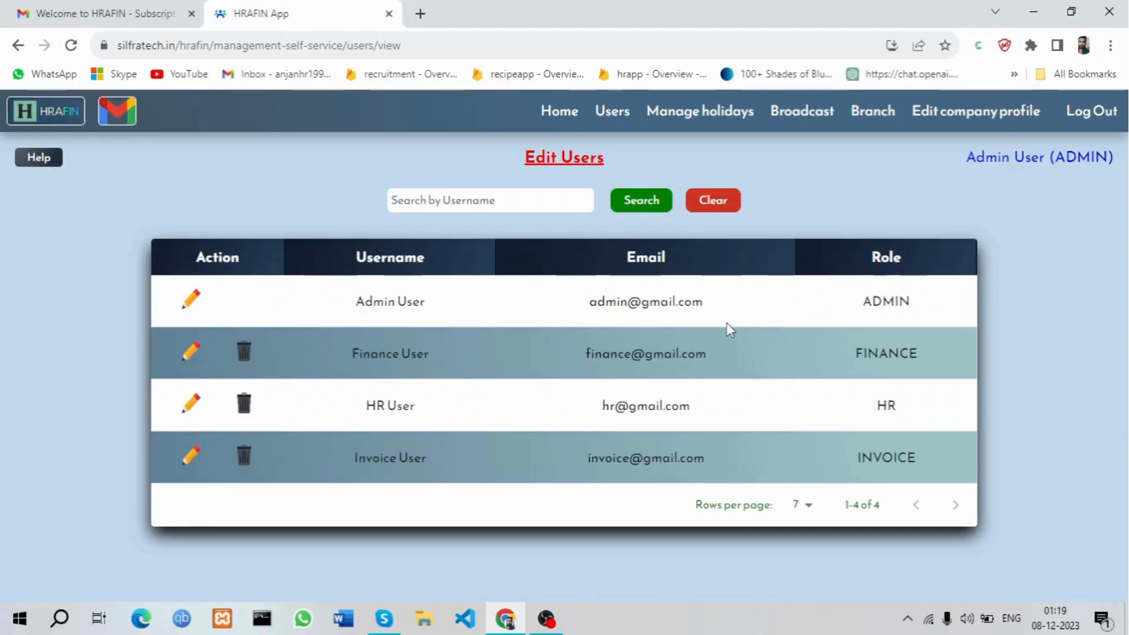
Open the add special user form and look over the available roles
click(622, 117)
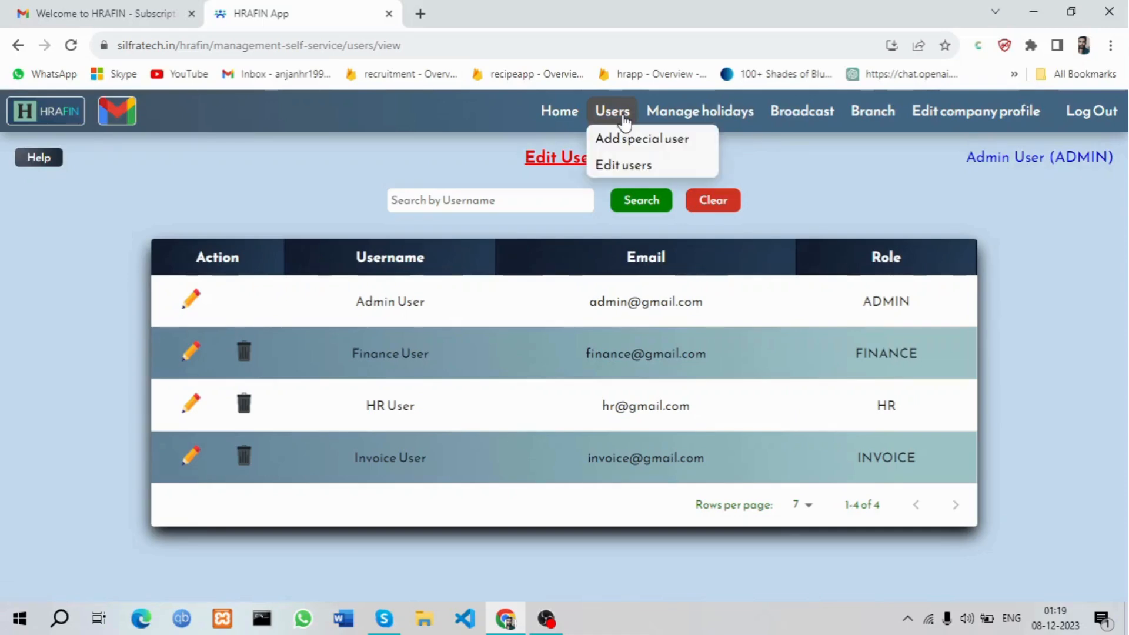
click(635, 141)
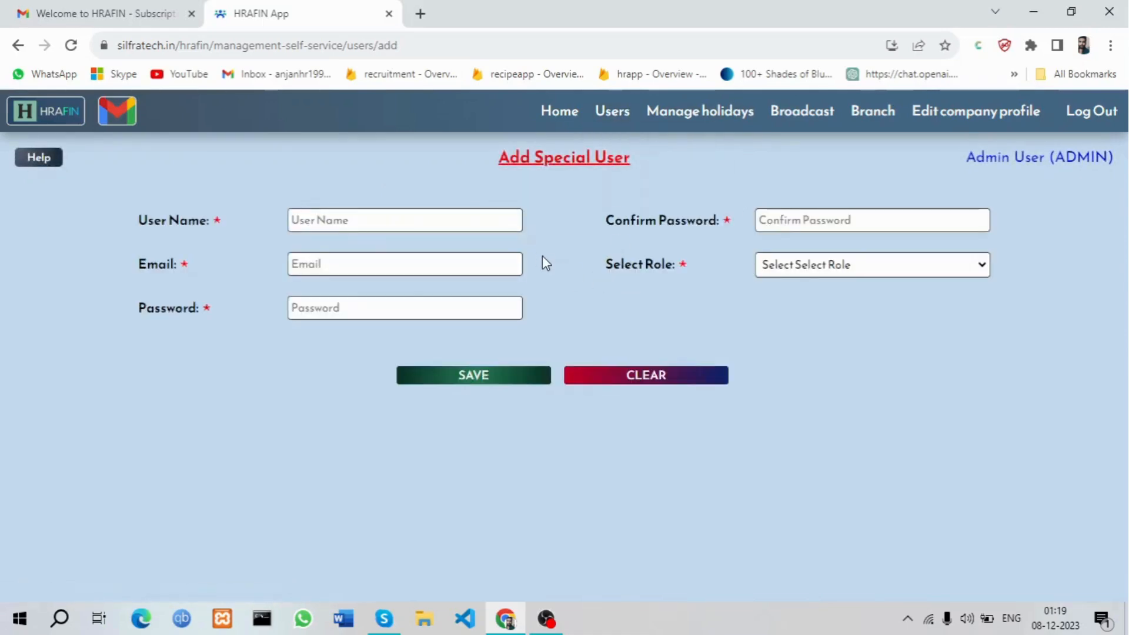
click(834, 271)
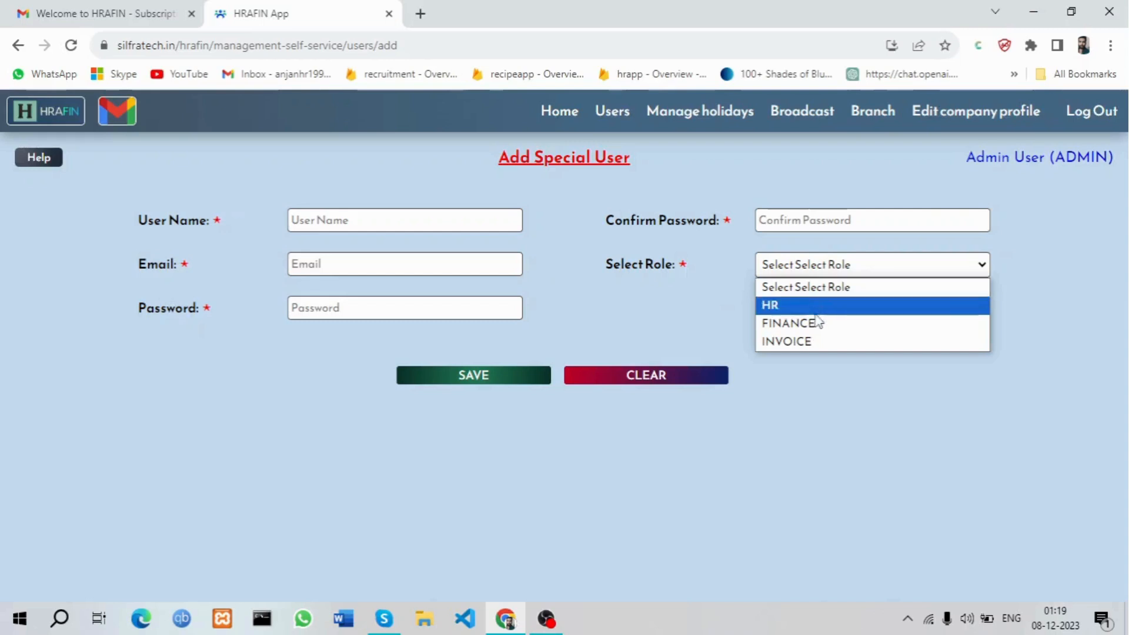
click(682, 331)
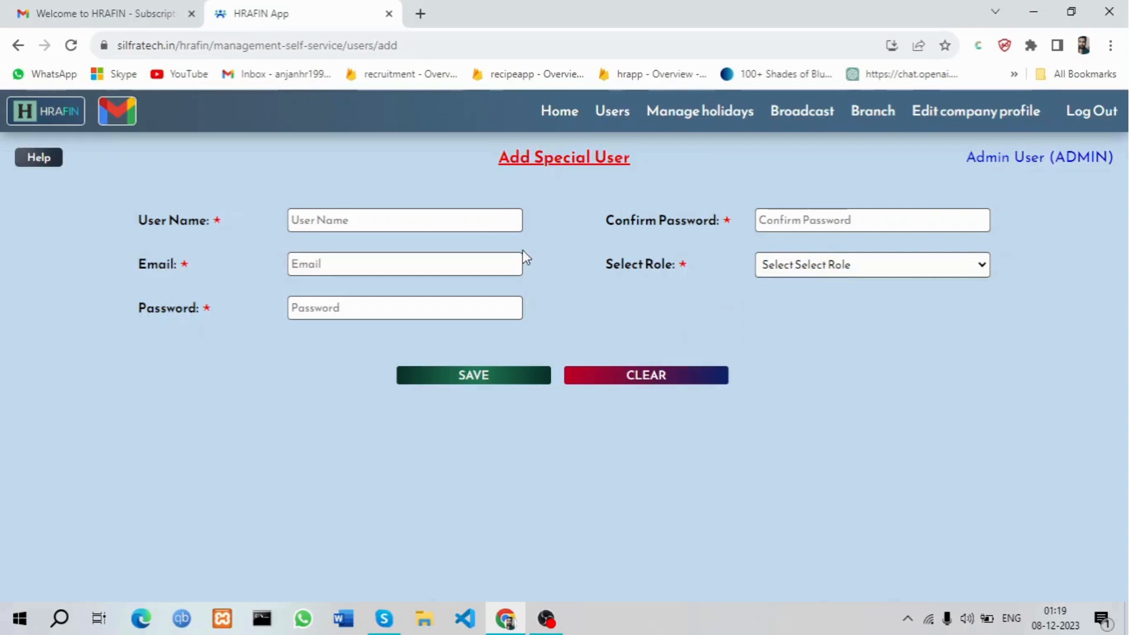
Enter 'HR2 User' as the user name and pick the new user's e-mail
triple_click(393, 217)
key(BackSpace)
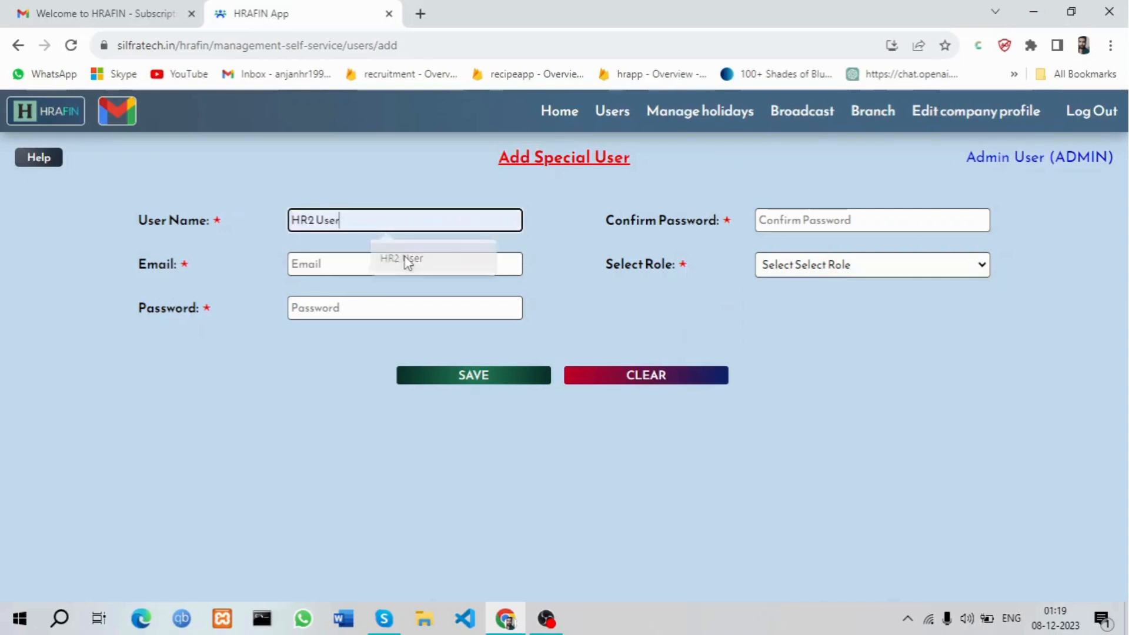
click(398, 254)
click(352, 264)
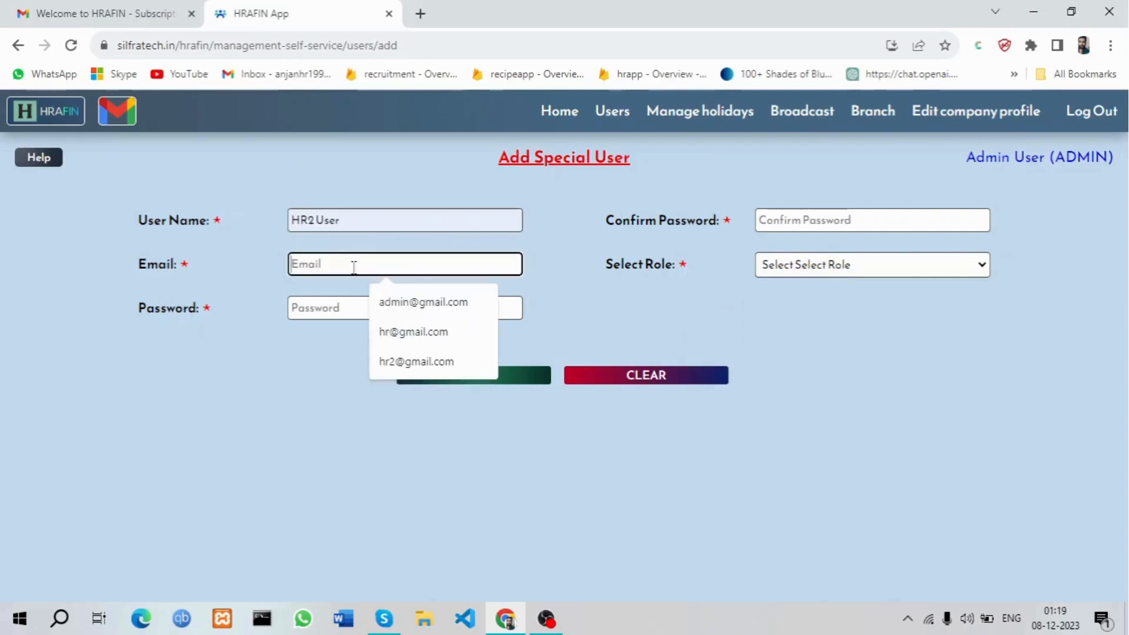
click(416, 361)
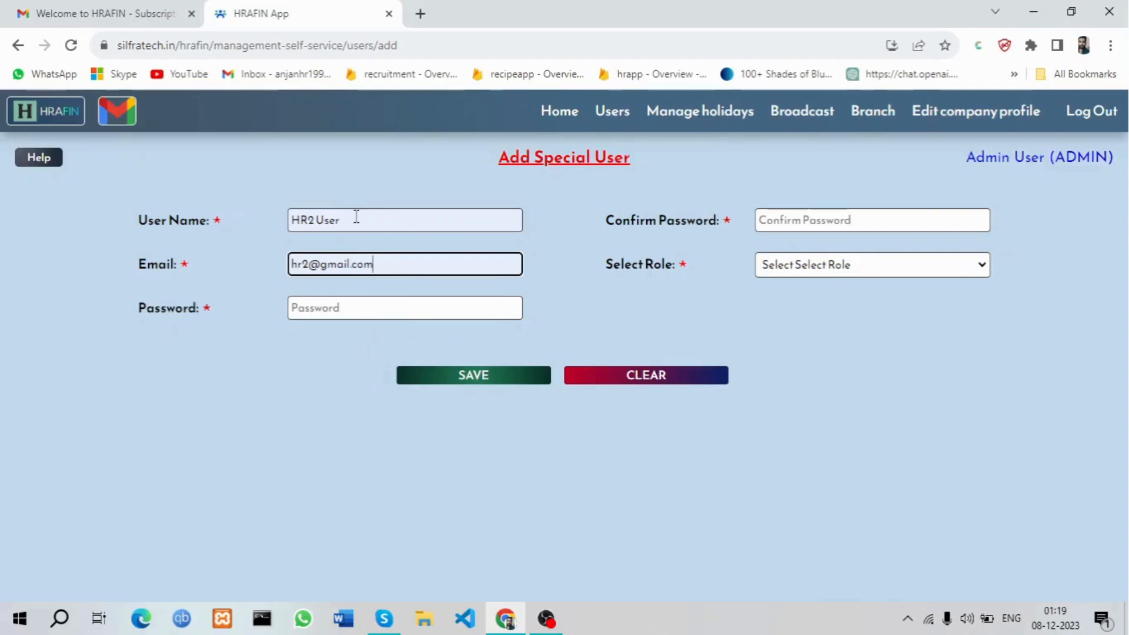
Enter and confirm the password, assign the HR role, and save
click(360, 305)
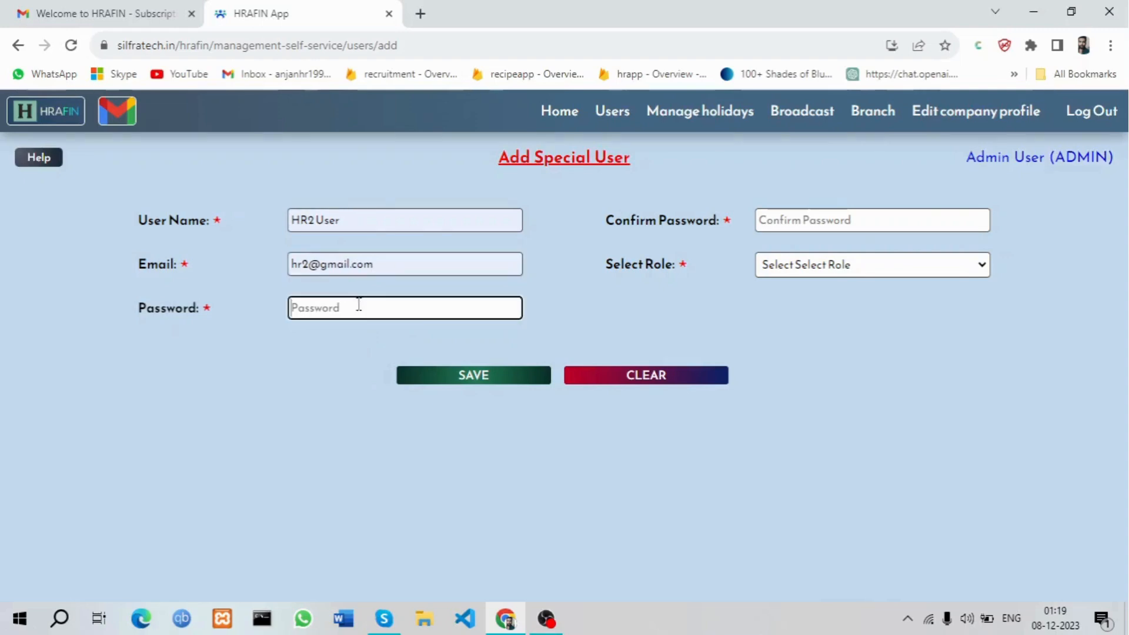
text(12345)
click(811, 222)
text(12345)
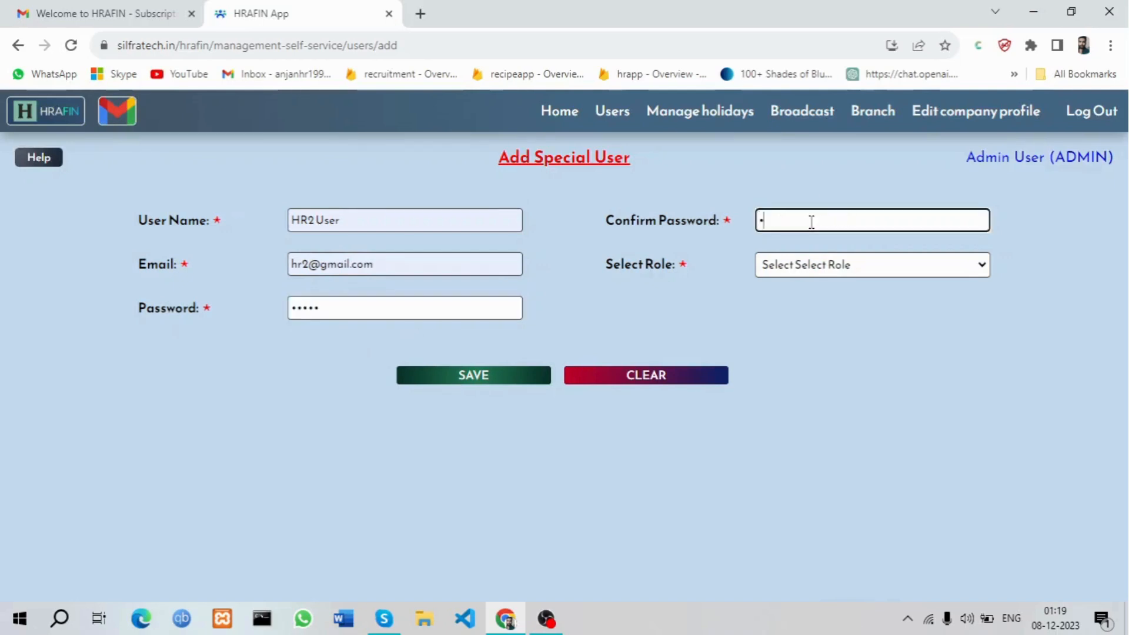
click(834, 271)
click(828, 305)
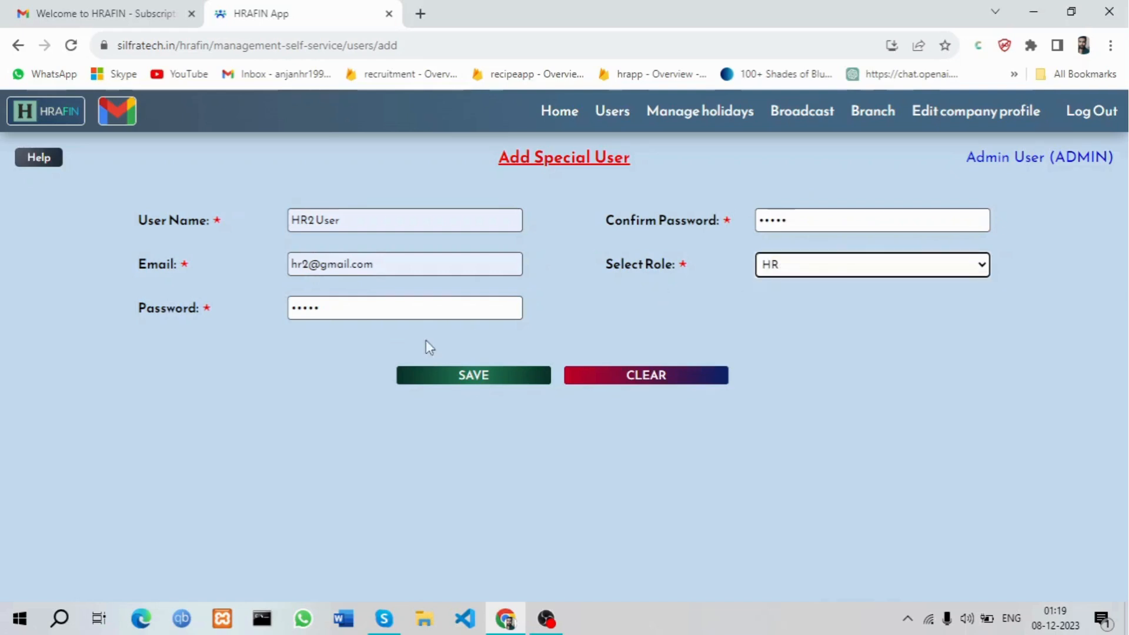
click(463, 382)
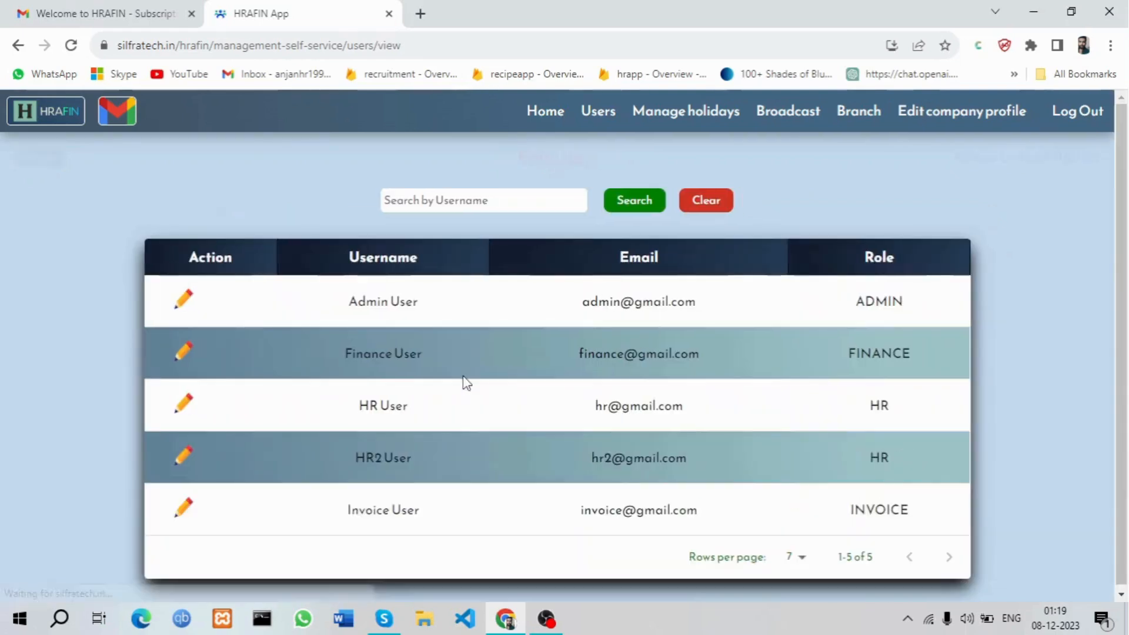
Highlight the new HR2 User row, then go to Manage holidays
drag(353, 460, 898, 457)
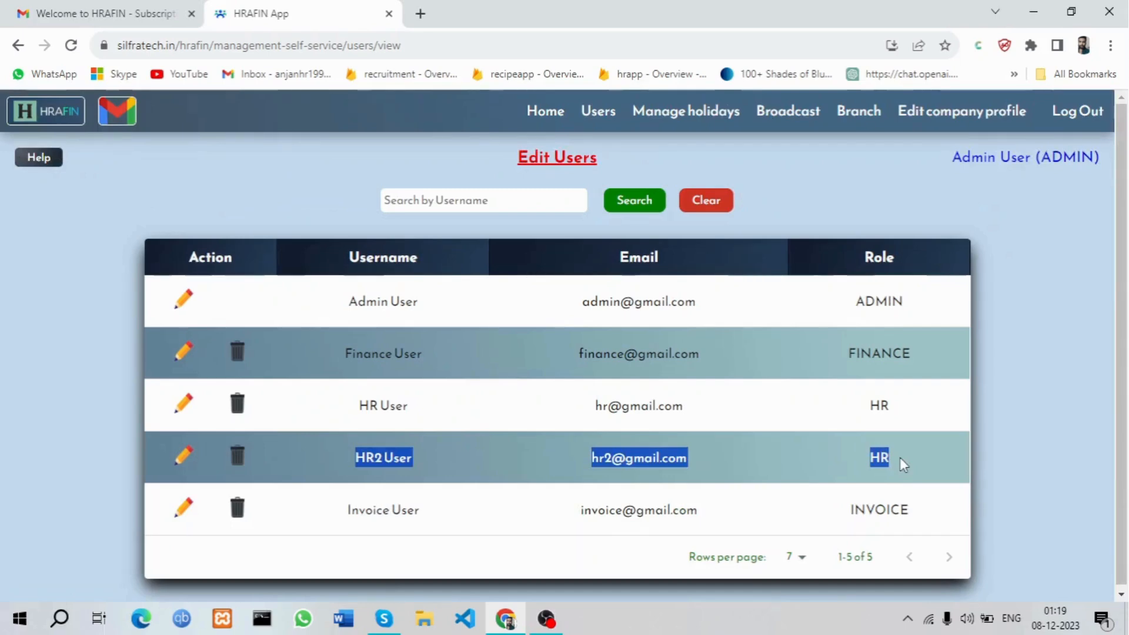
click(685, 120)
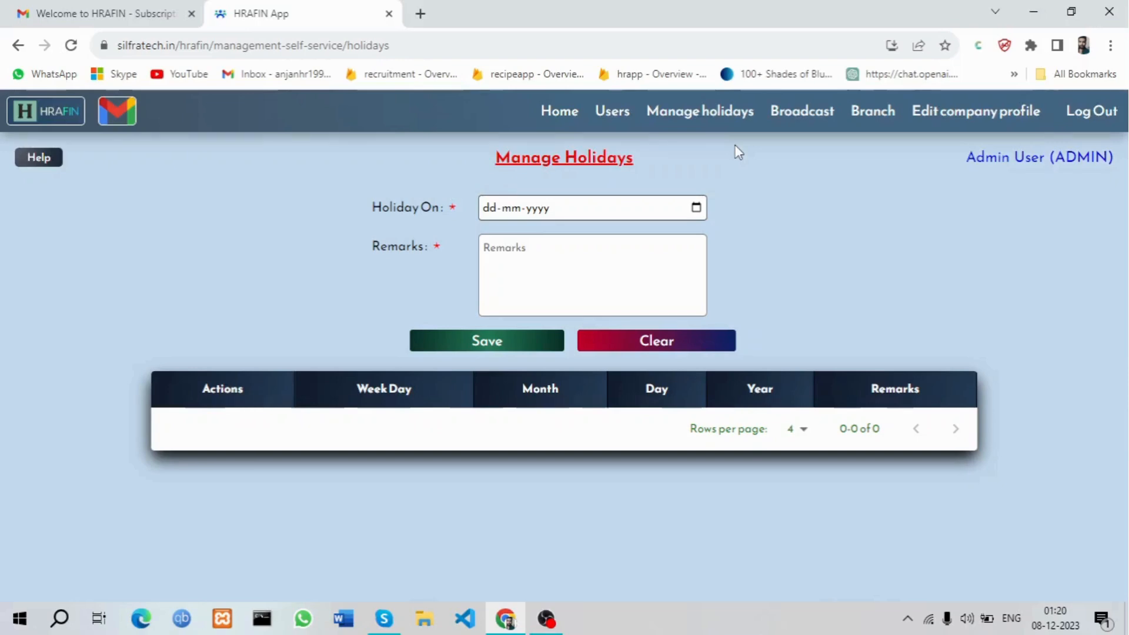
Save a 29 Nov 2023 holiday with remark 'dasara', accepting the past-date warning
click(696, 207)
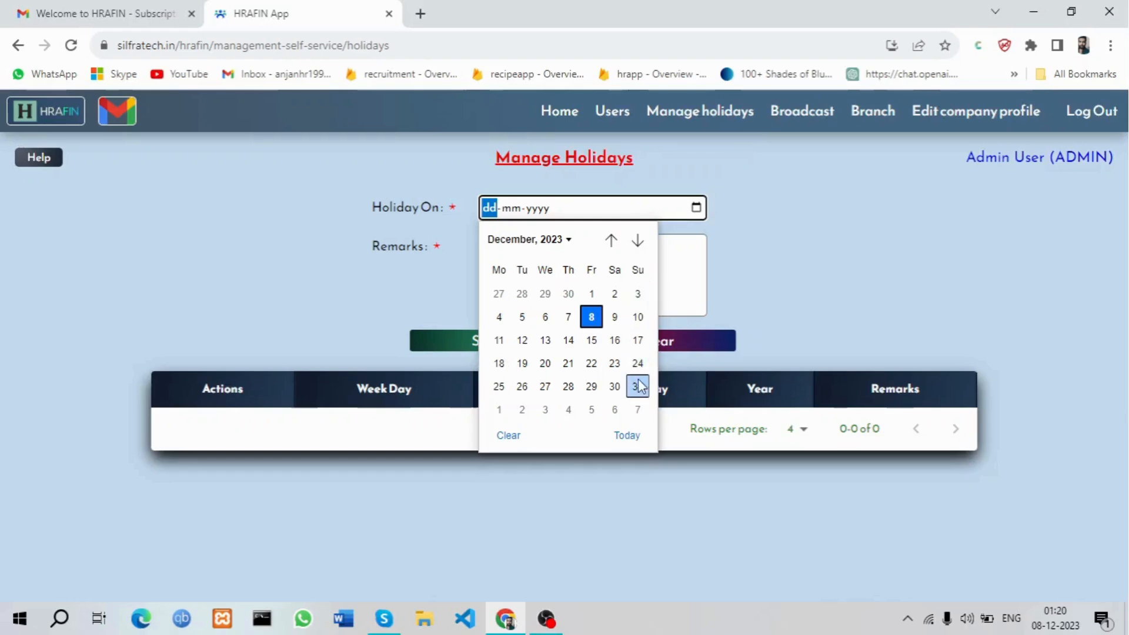
click(545, 293)
click(606, 285)
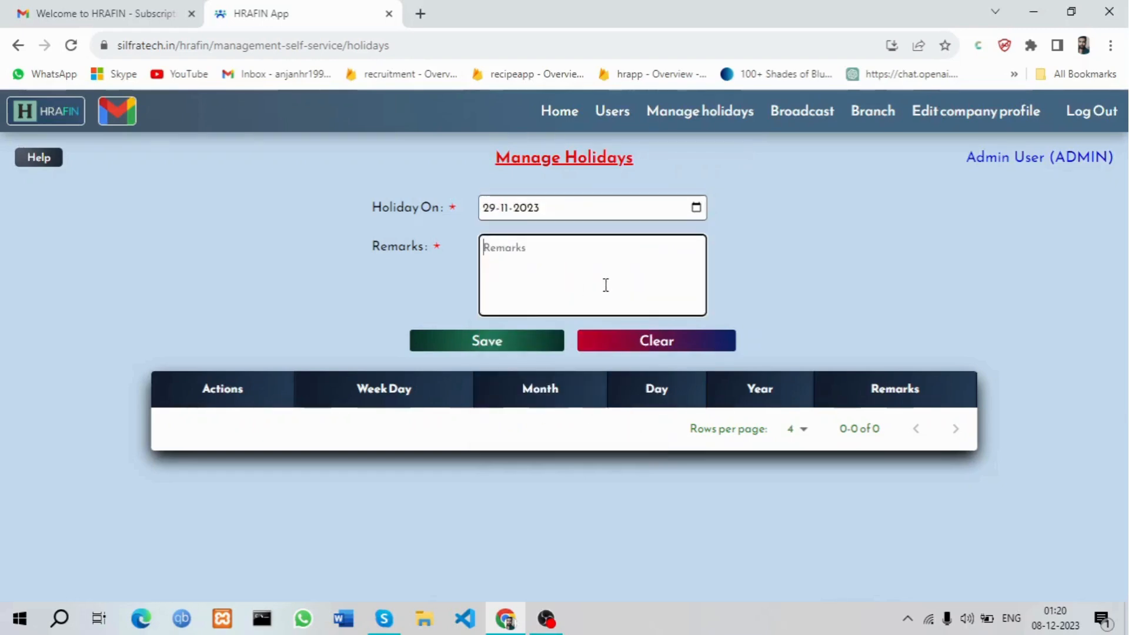
text(dasara)
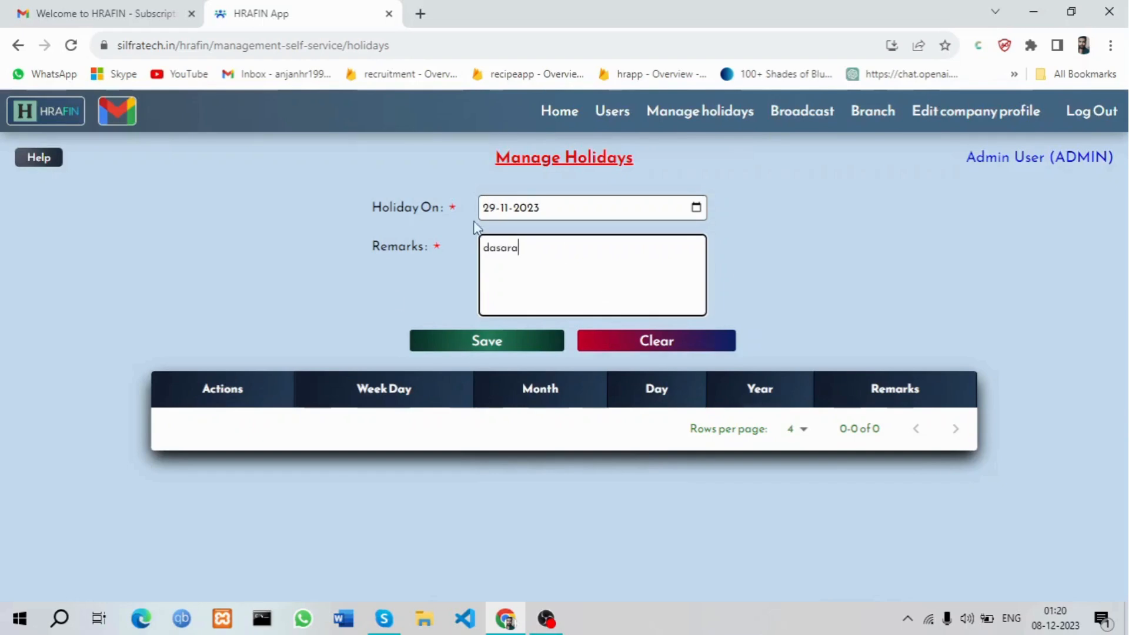
click(486, 343)
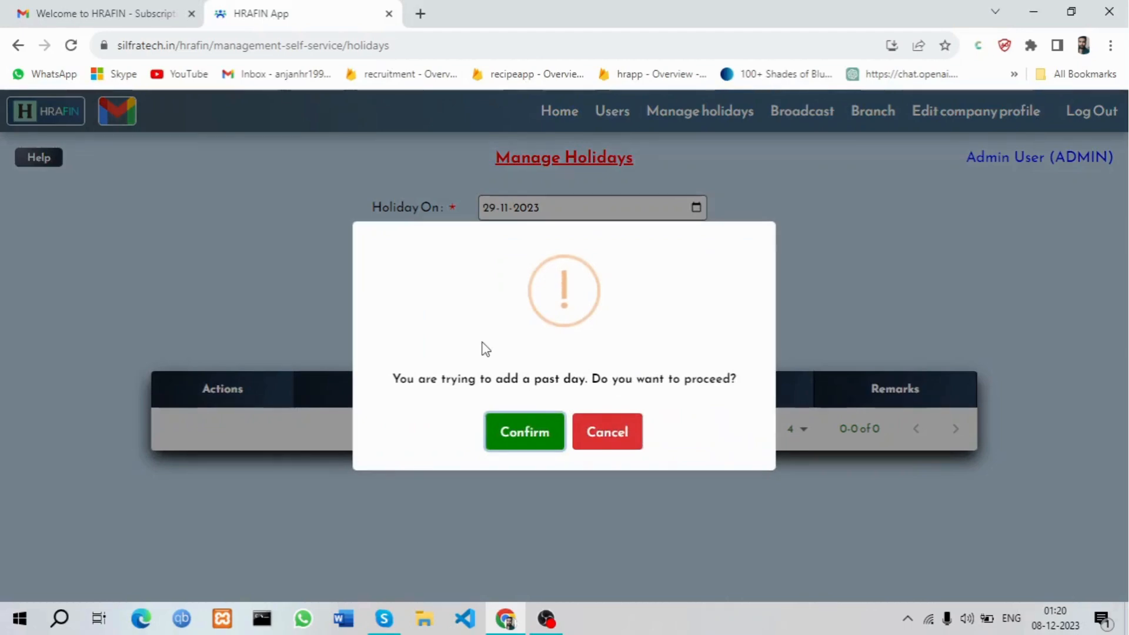
click(526, 433)
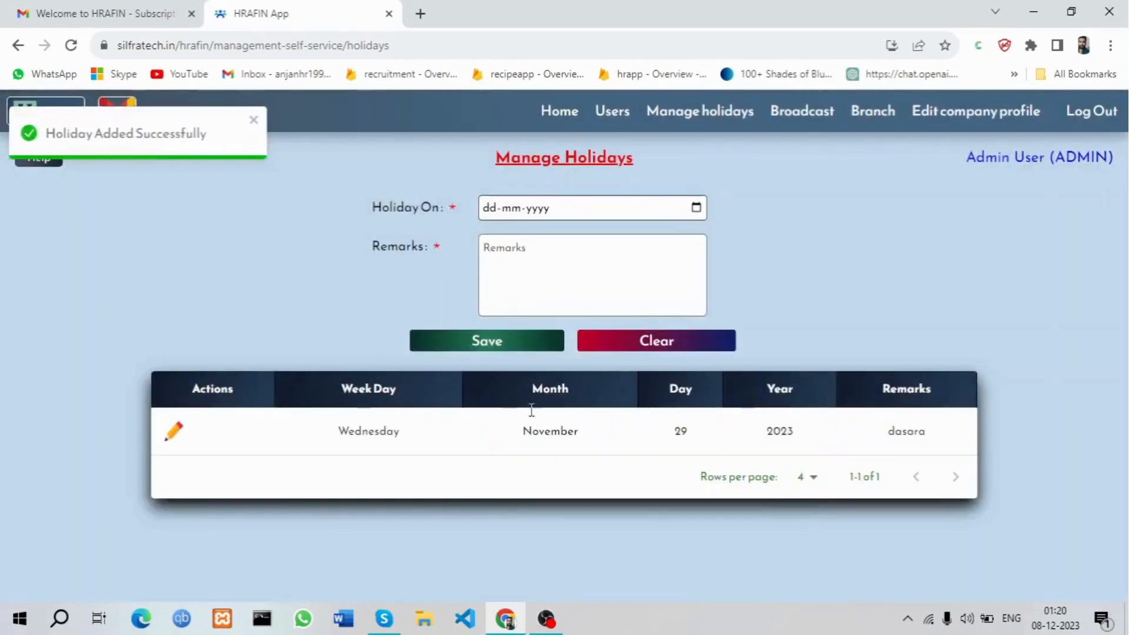
Save a 16 Dec 2023 holiday with remark 'deepwali', confirming the Saturday warning
click(696, 208)
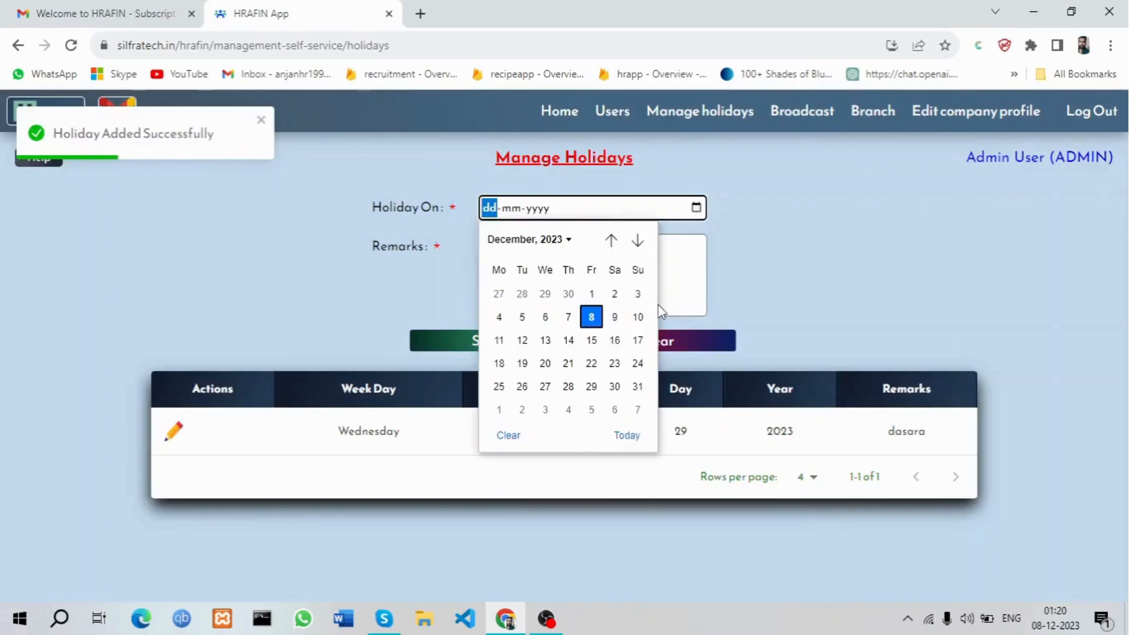
click(615, 340)
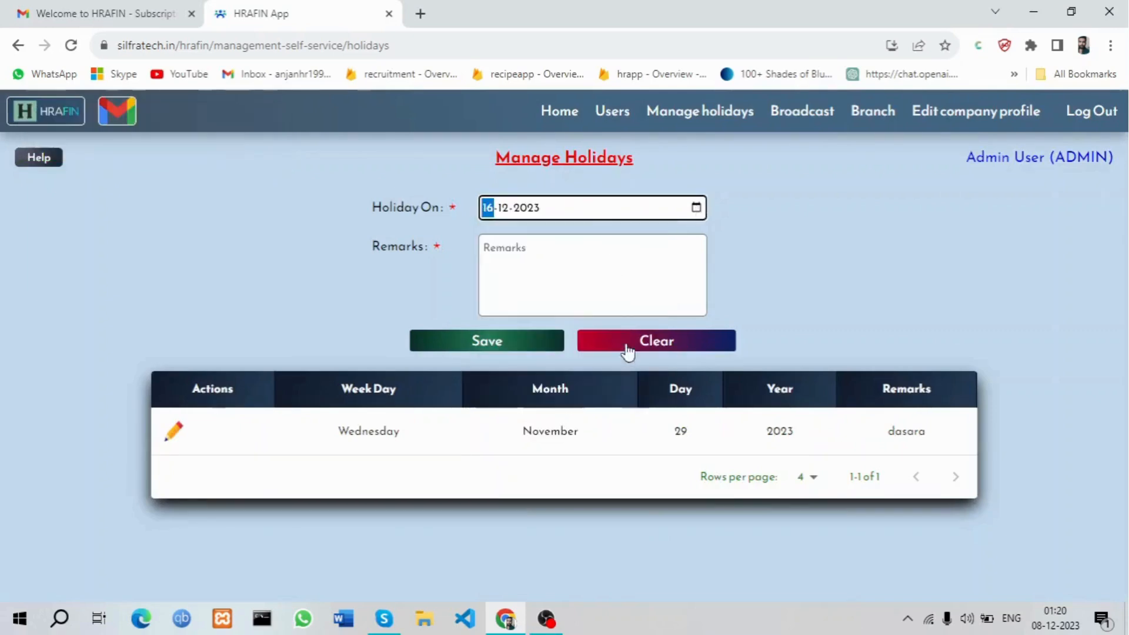
click(601, 280)
text(h)
key(BackSpace)
text(deepwali)
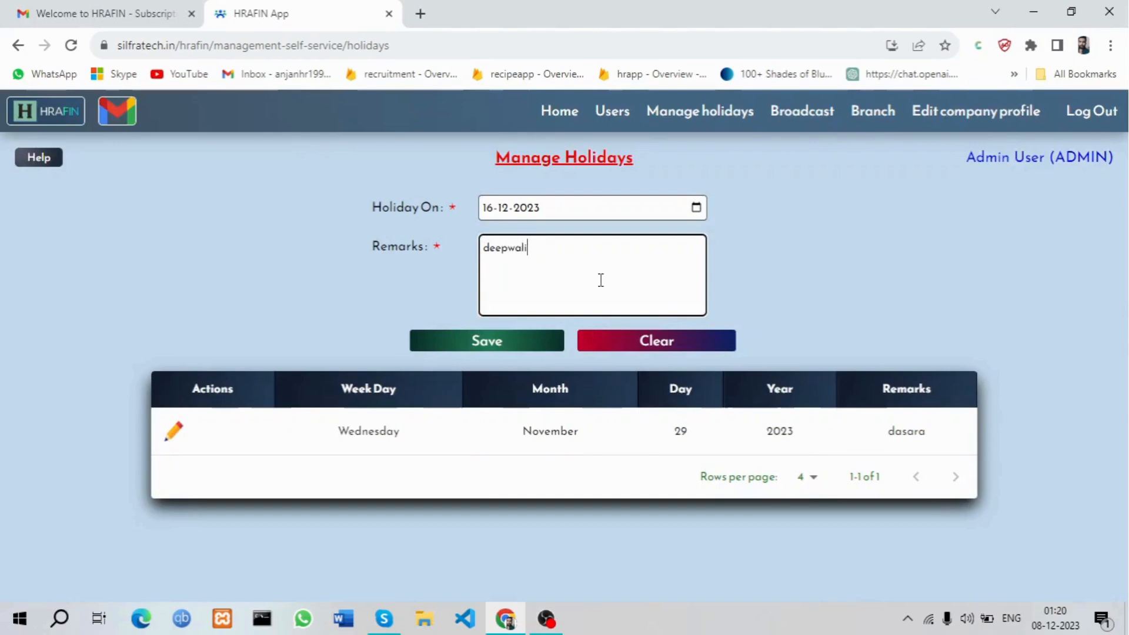
click(493, 345)
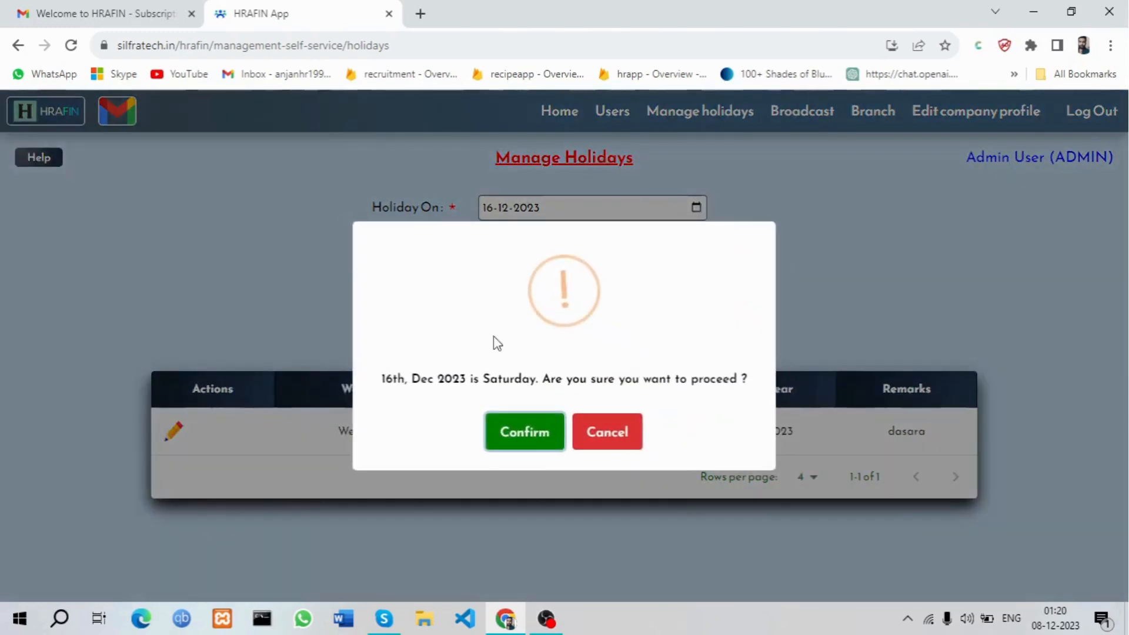
click(522, 432)
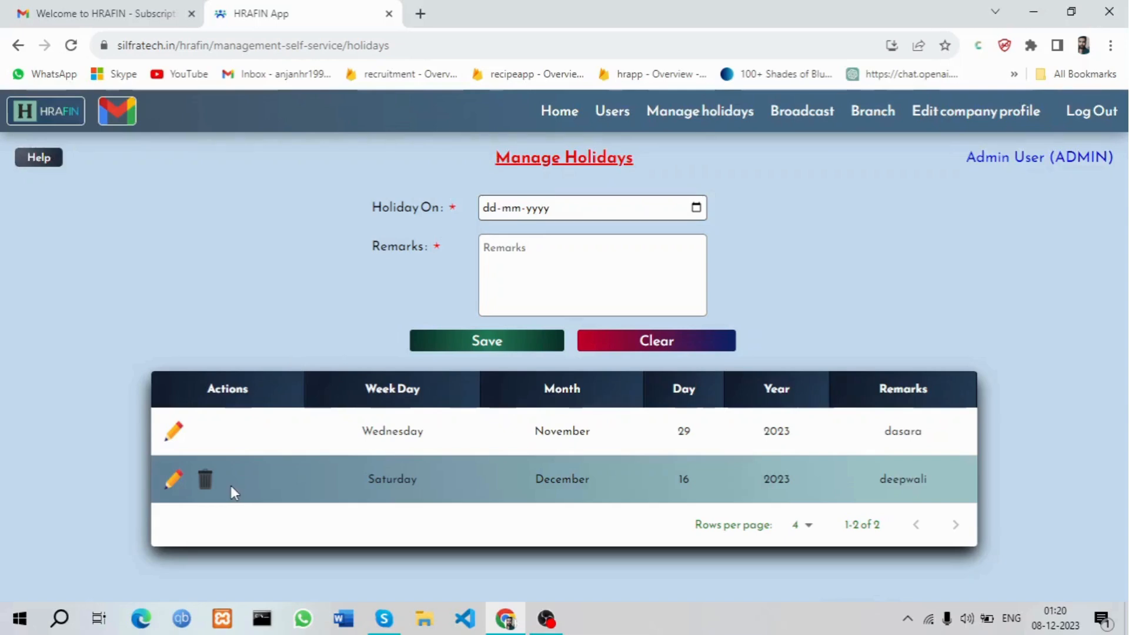
Open Broadcast Messages, click into the message box, then bring up the Branch menu
click(791, 122)
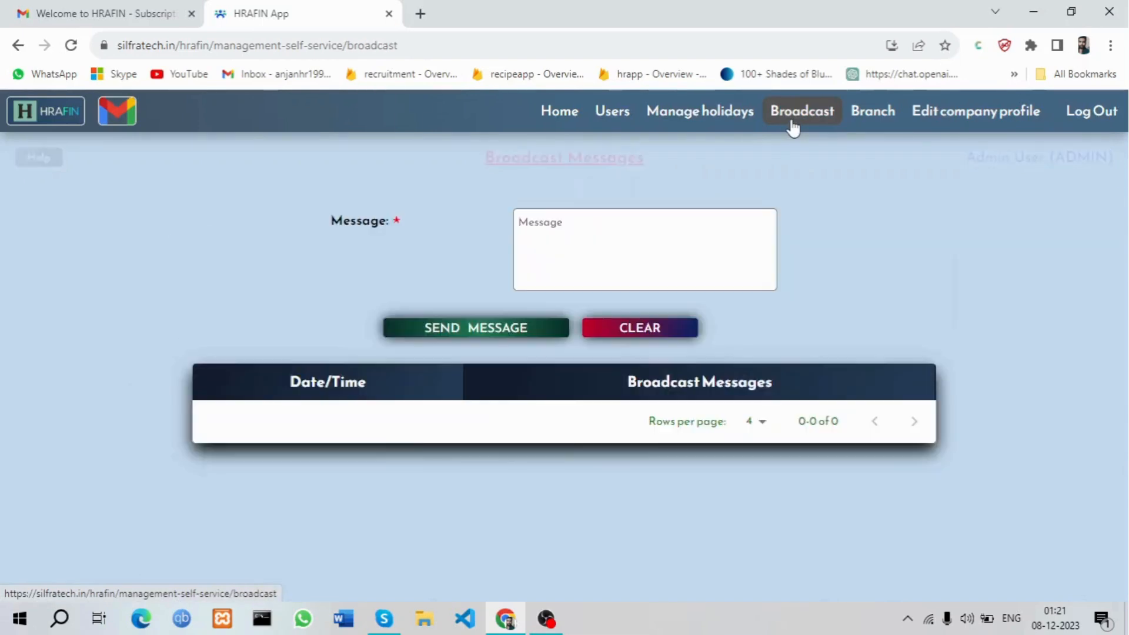
click(612, 261)
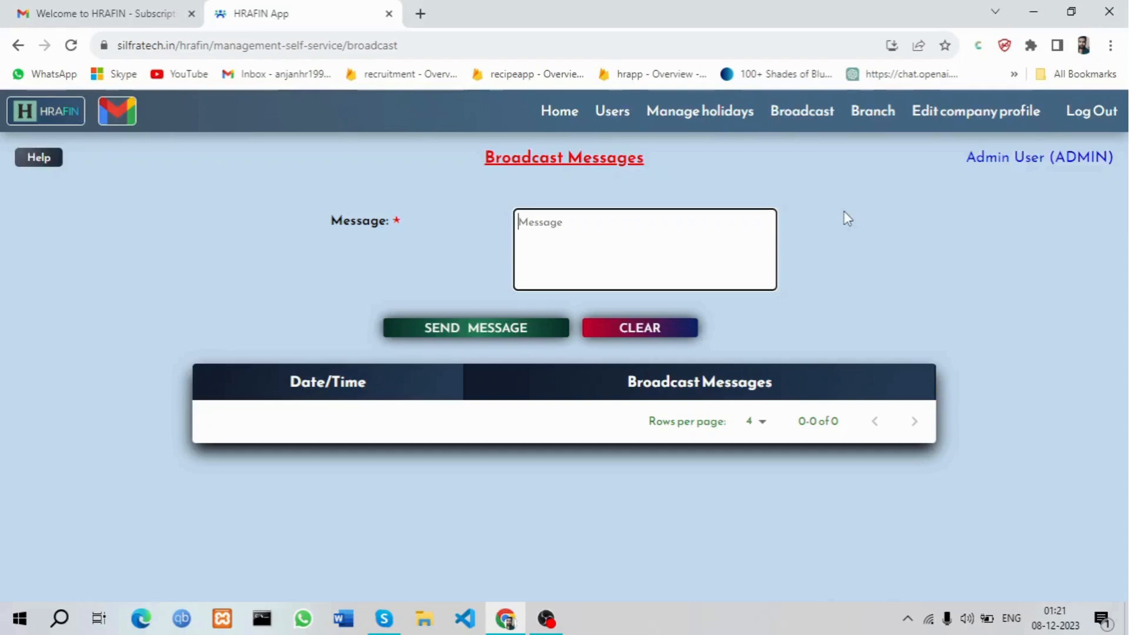
click(882, 118)
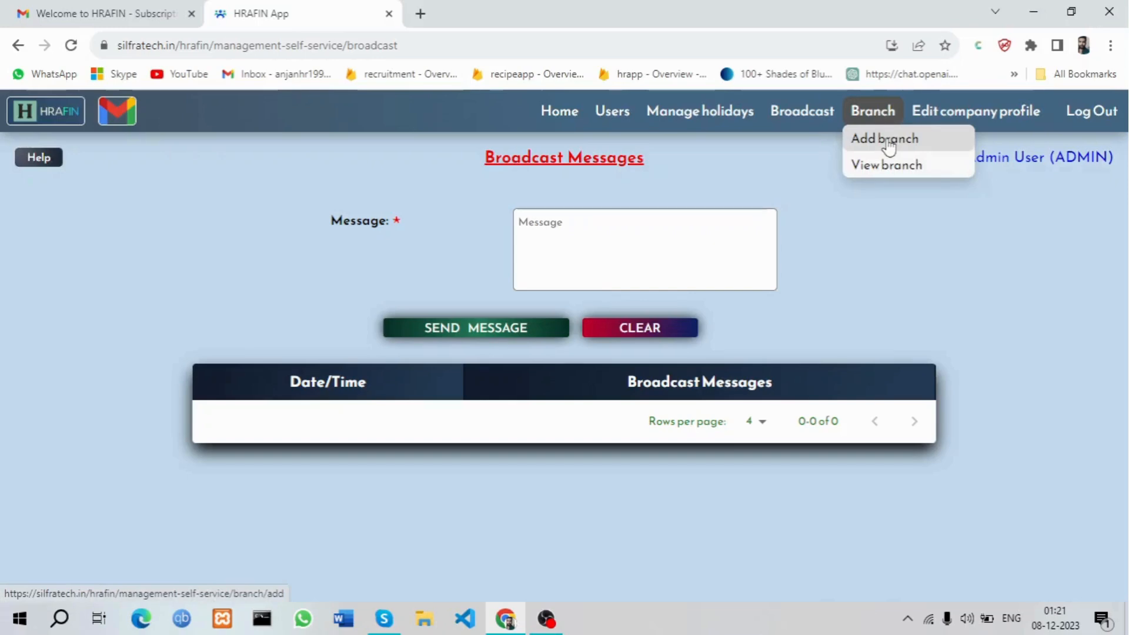
Start a new branch with ID BNG1, a branch name, and the manager's name
click(887, 141)
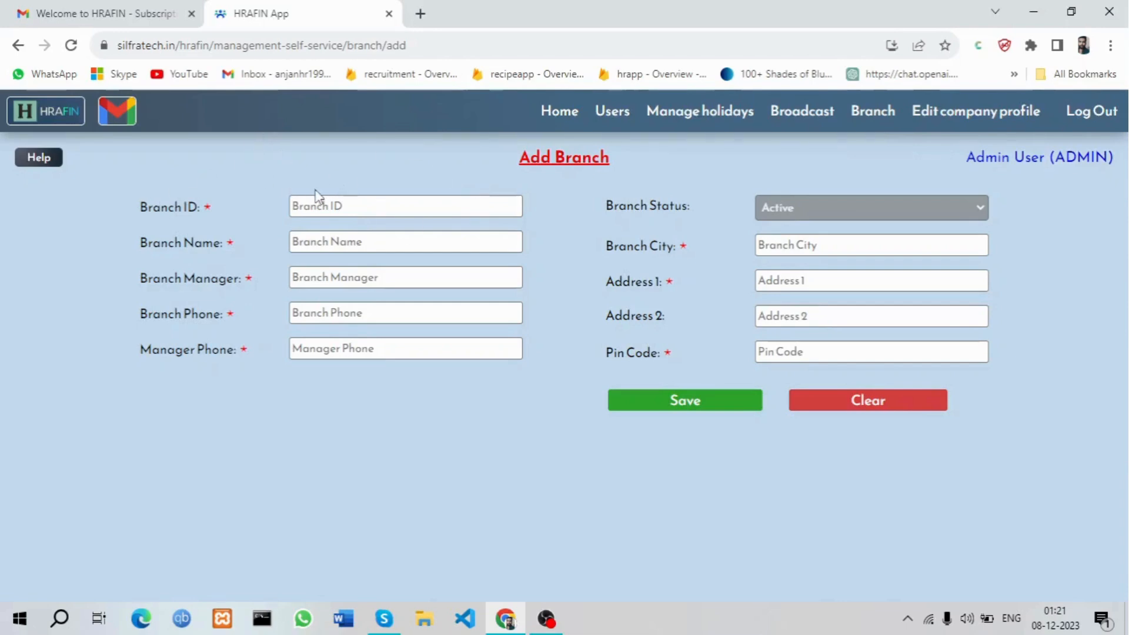
click(356, 196)
text(BNG1)
click(352, 245)
text(Bana)
text(galore)
click(382, 285)
Enter the branch phone number and the manager's phone number
click(371, 312)
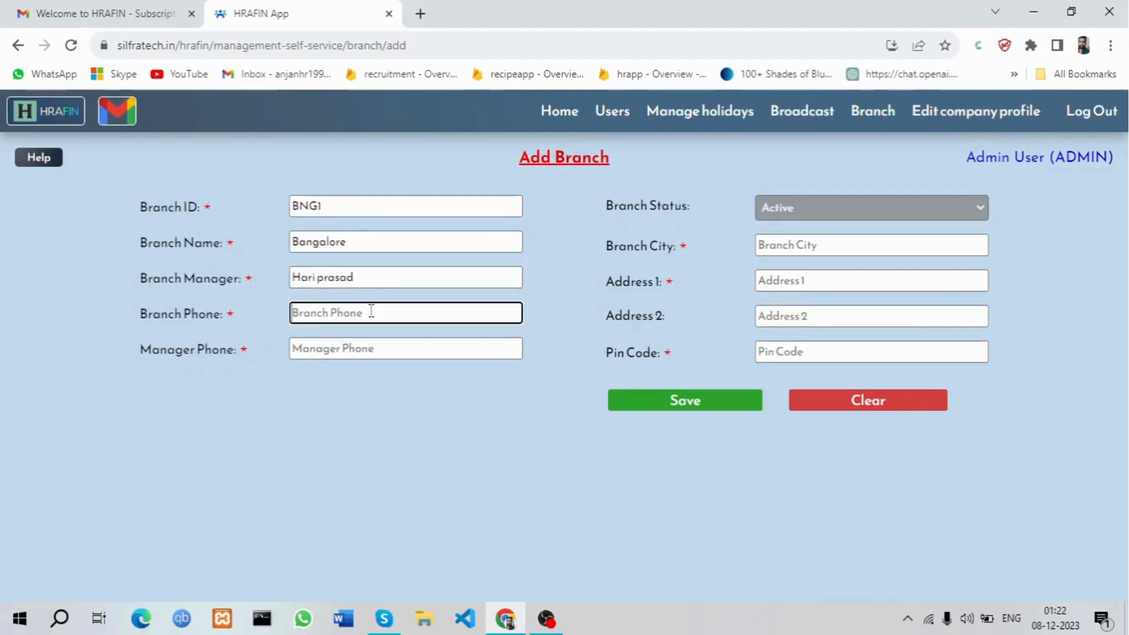
key(ctrl+a)
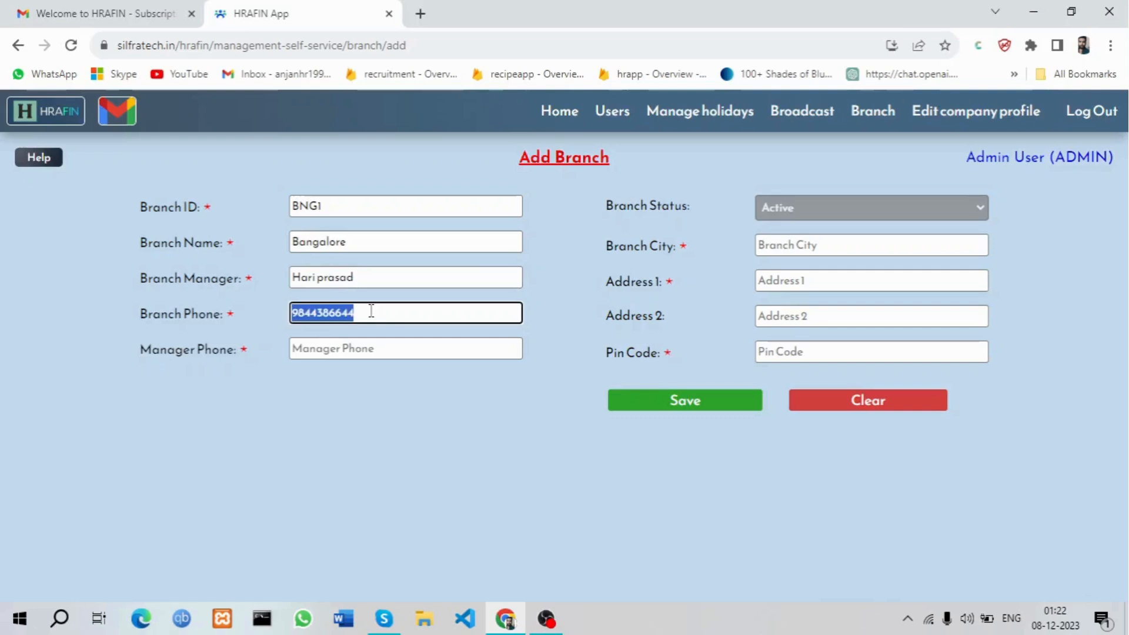
click(363, 345)
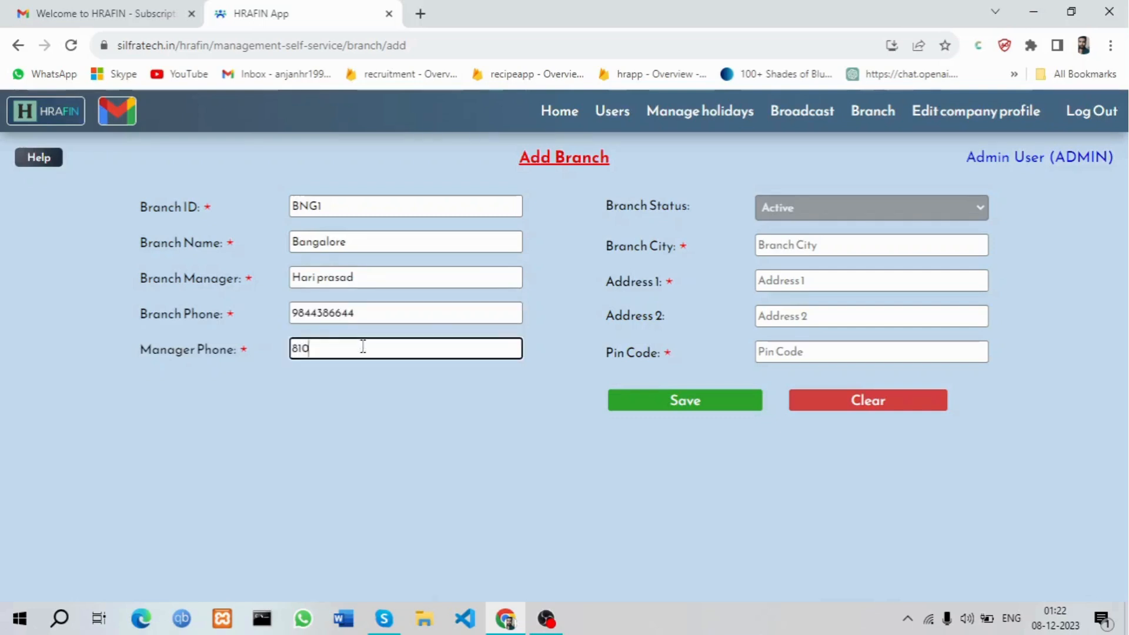
Set the city to Bangalore and extend the branch name to 'Bangalore Tech'
click(811, 252)
text(Bn)
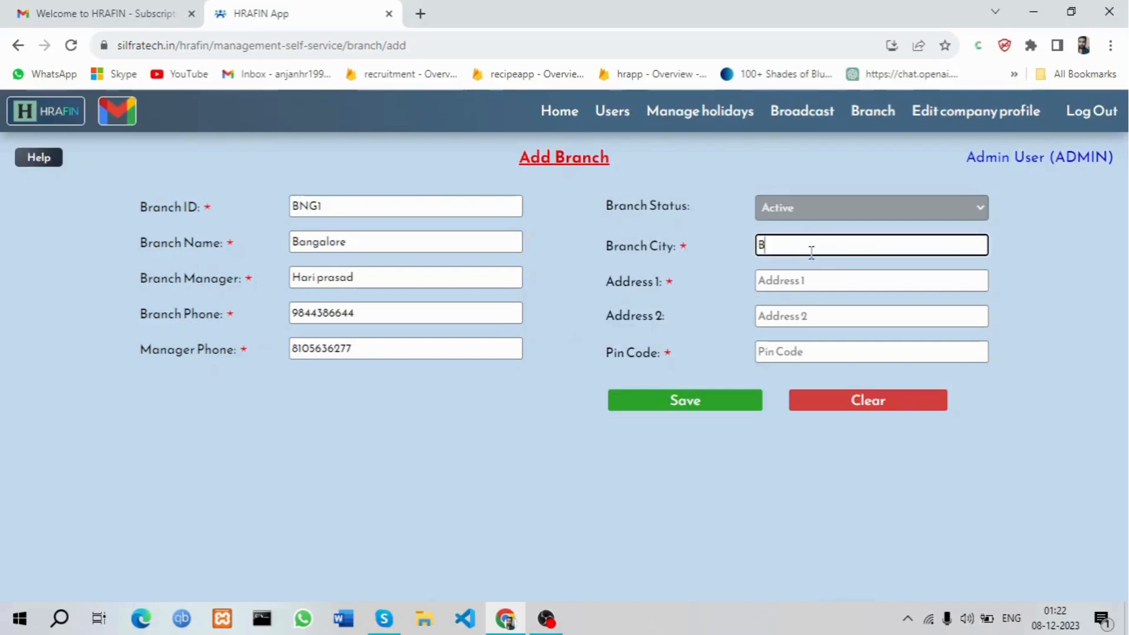
key(BackSpace)
text(anfa)
key(BackSpace)
key(BackSpace)
text(galore)
click(411, 243)
text(Tech)
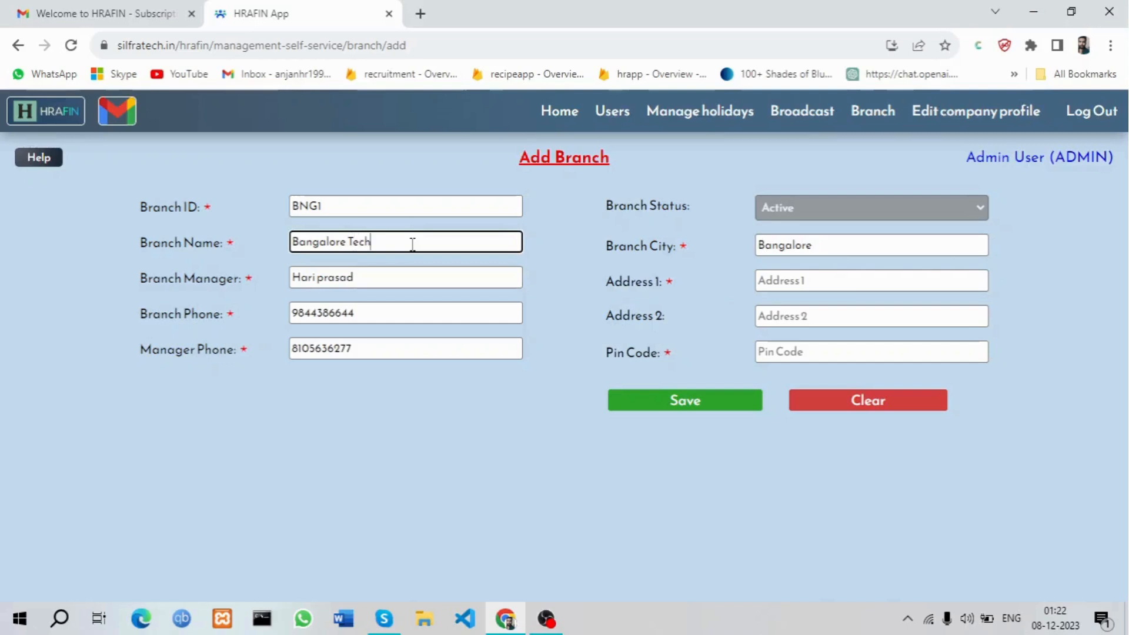
Fill in the first address line and pin code, then save the branch
click(833, 289)
text(Jaynagar)
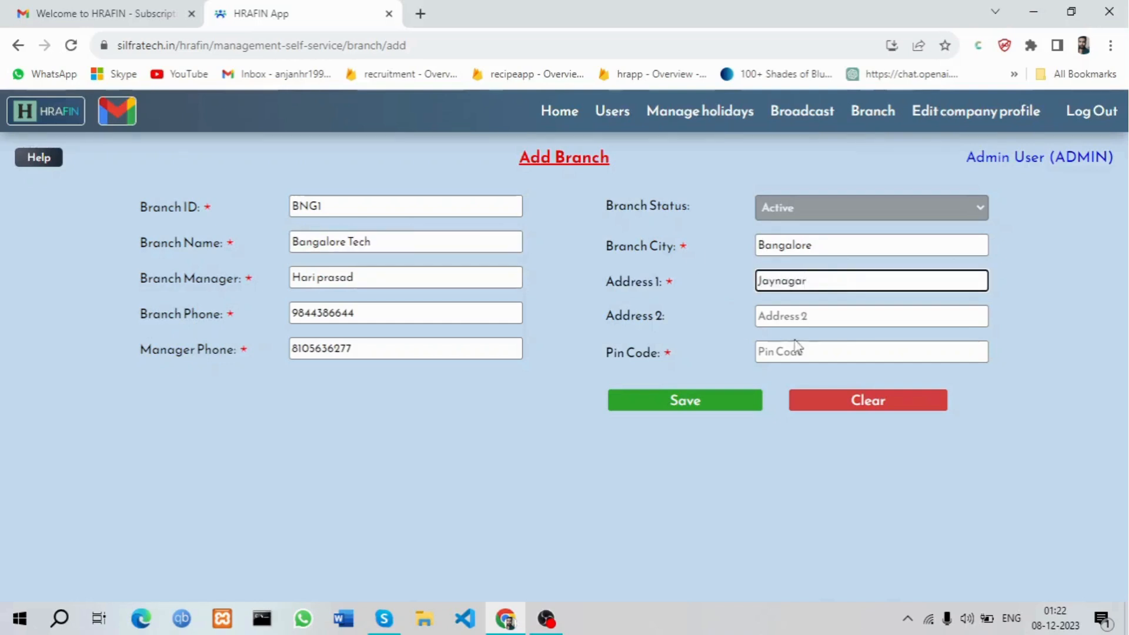
click(814, 355)
text(982828)
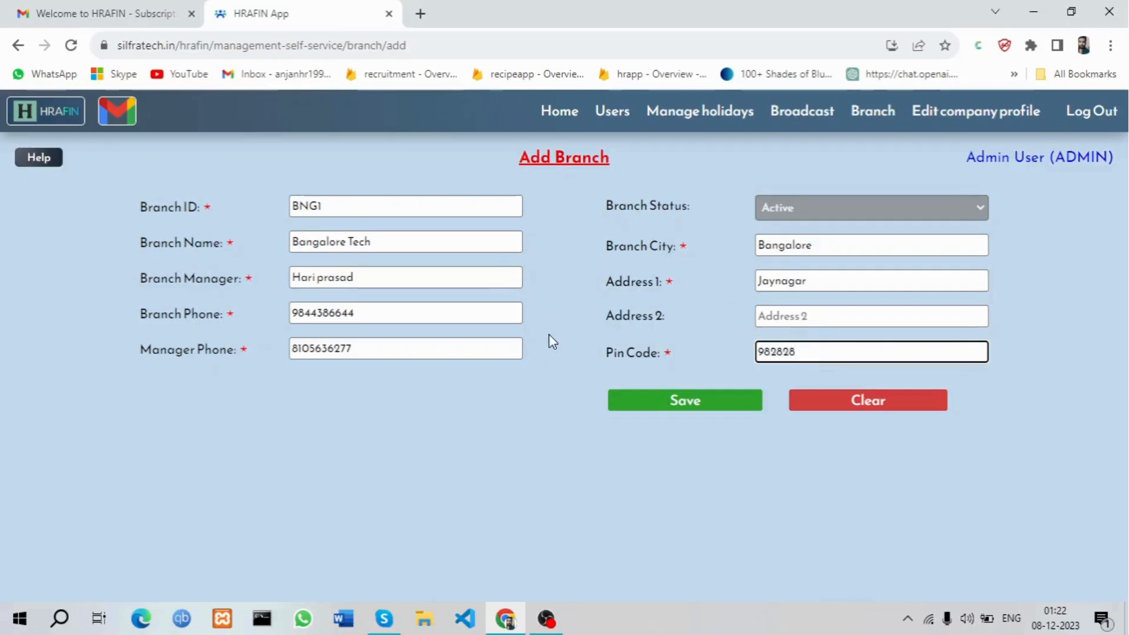
click(675, 398)
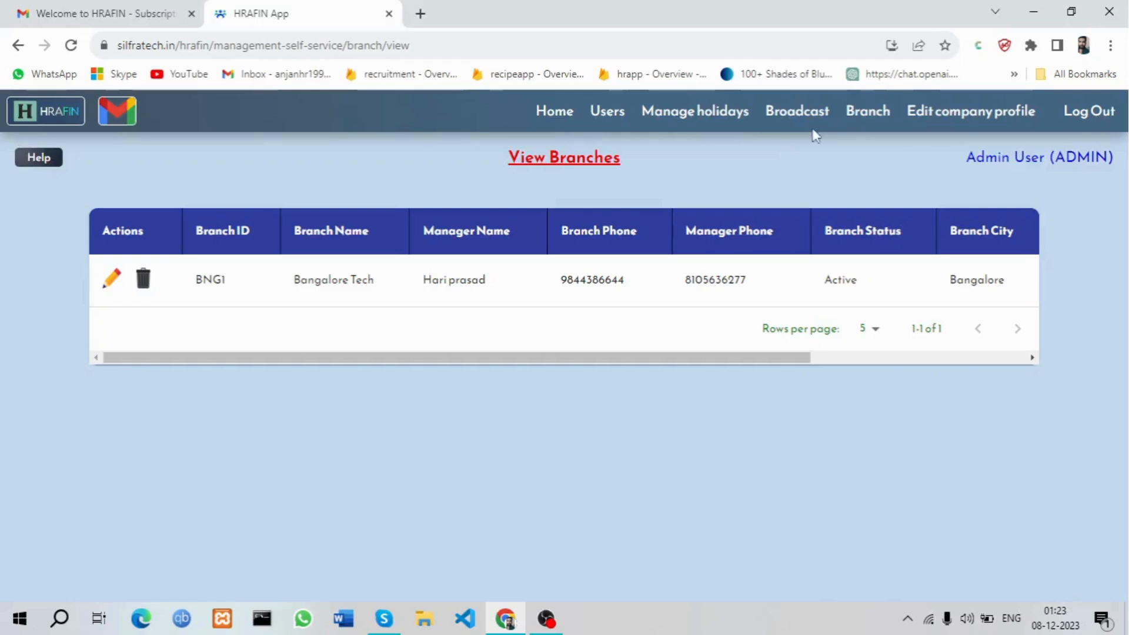
After checking the Bangalore Tech branch in the list, log out of the admin account
click(1070, 117)
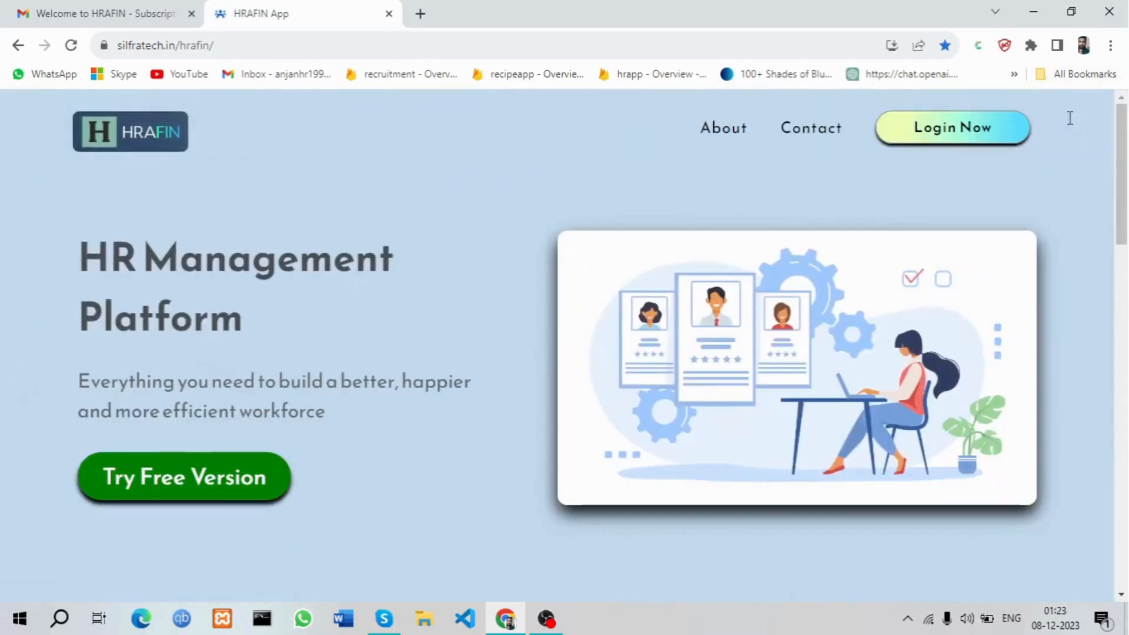
Sign in to Employee Management with the HR account's email and password, retrying after the invalid-password error
click(943, 135)
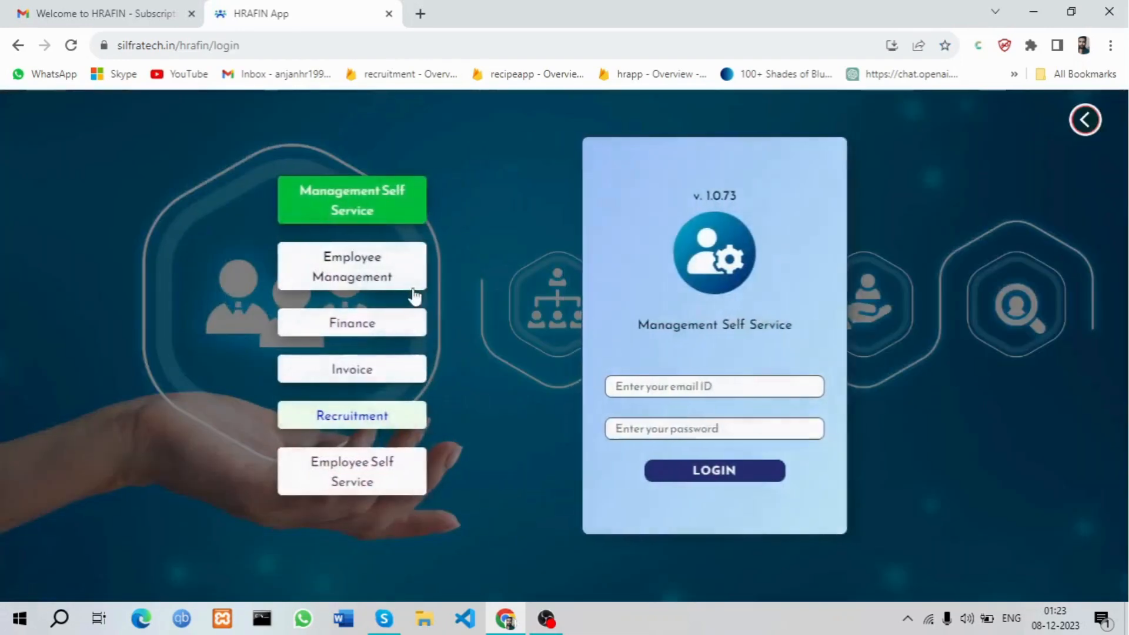
click(357, 279)
click(751, 386)
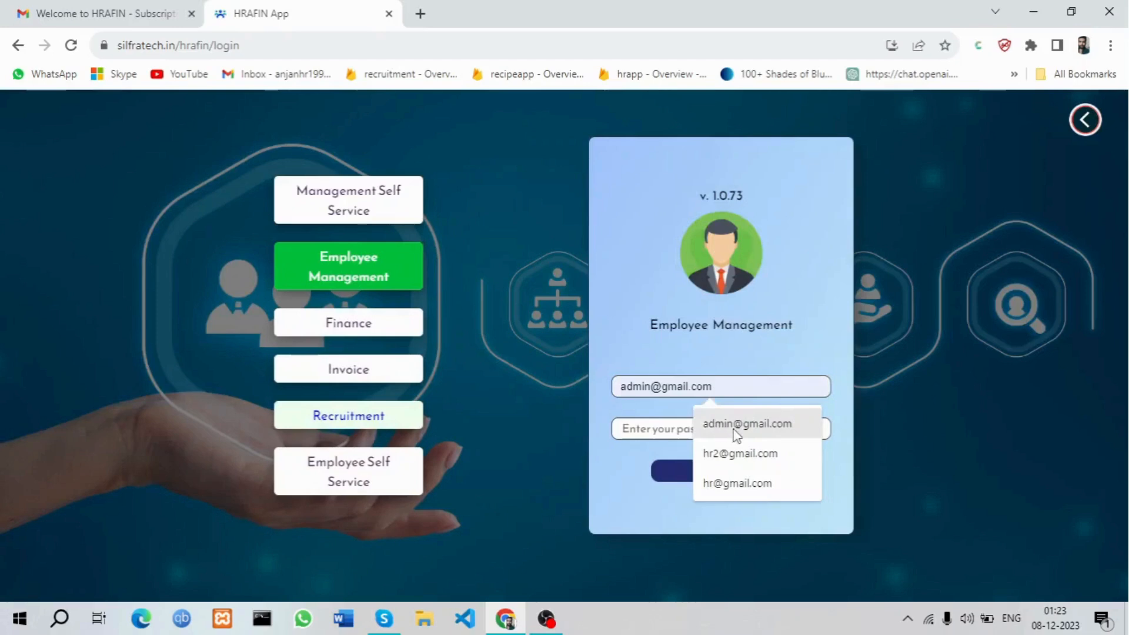
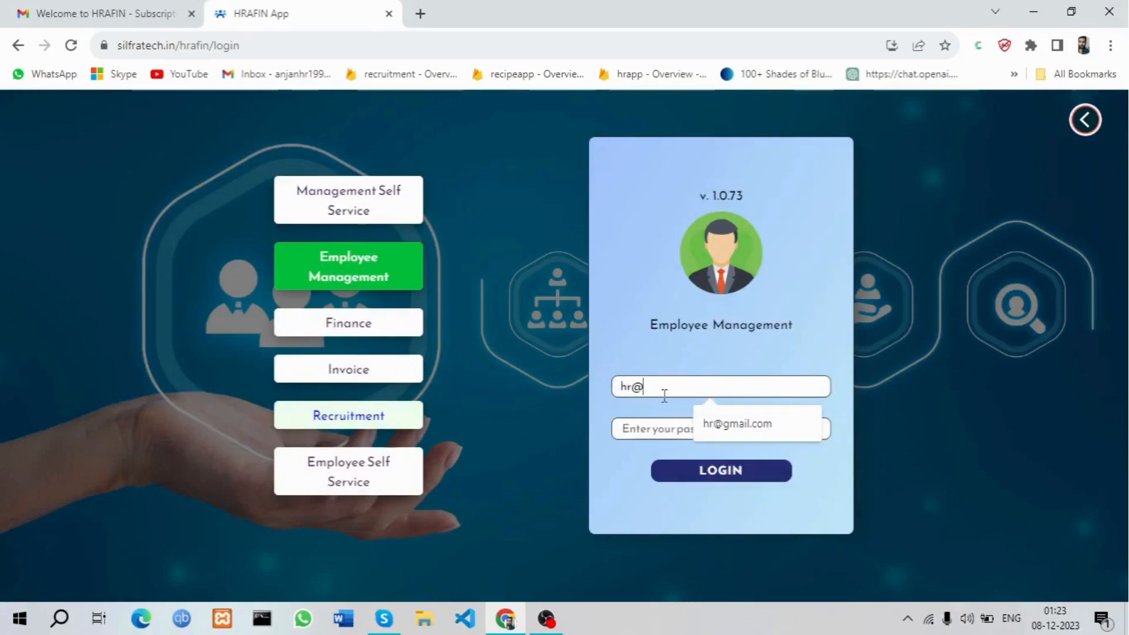
key(ctrl+v)
key(Return)
key(ctrl+a)
key(BackSpace)
text(12345)
key(Return)
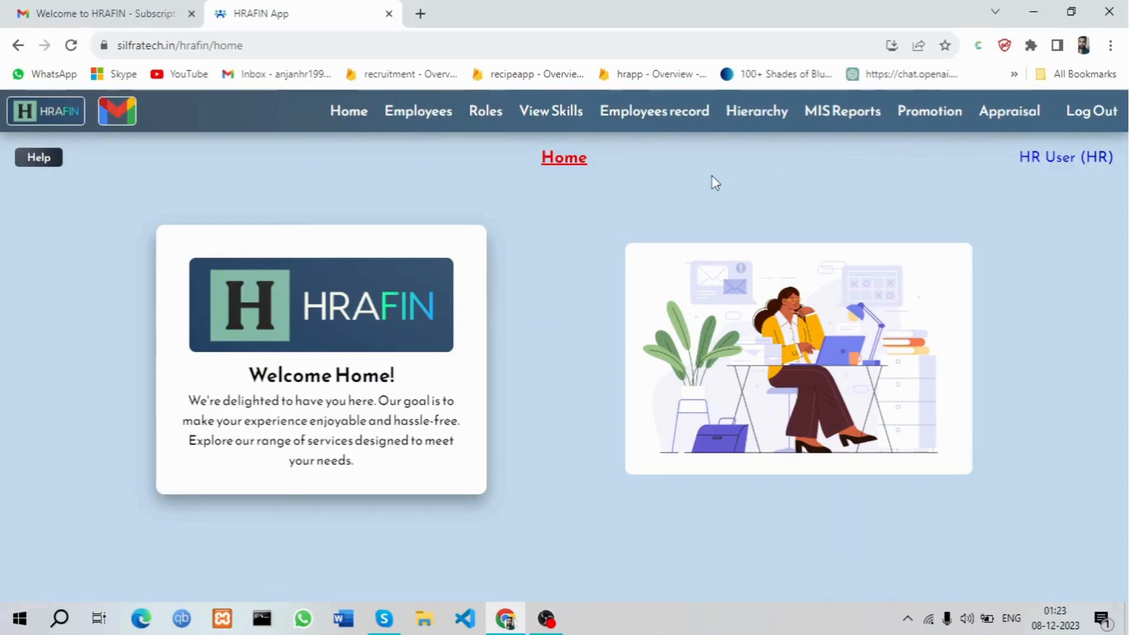
Open Employees > Add employee and scroll through the blank form
click(418, 113)
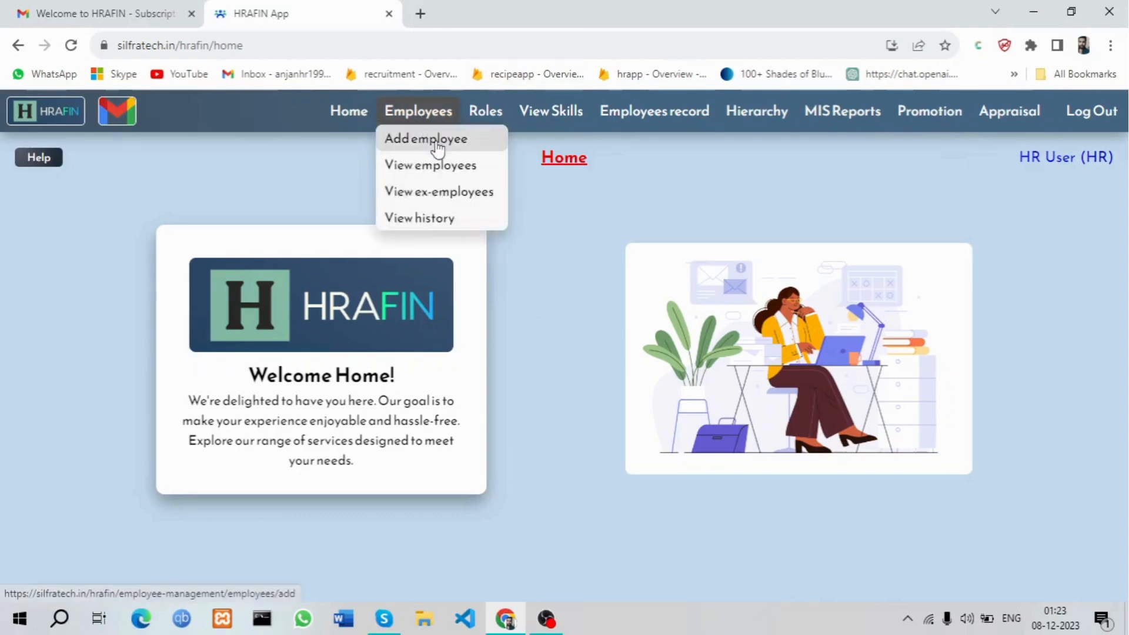
click(427, 139)
scroll(672, 375, down, 1)
scroll(672, 375, up, 1)
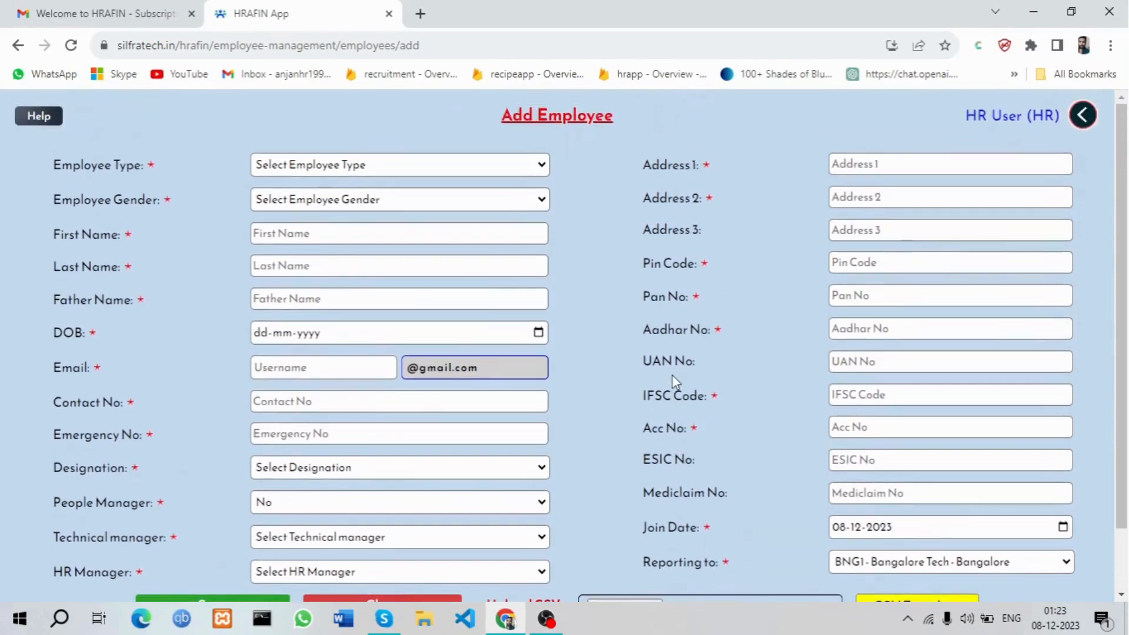
scroll(672, 375, down, 1)
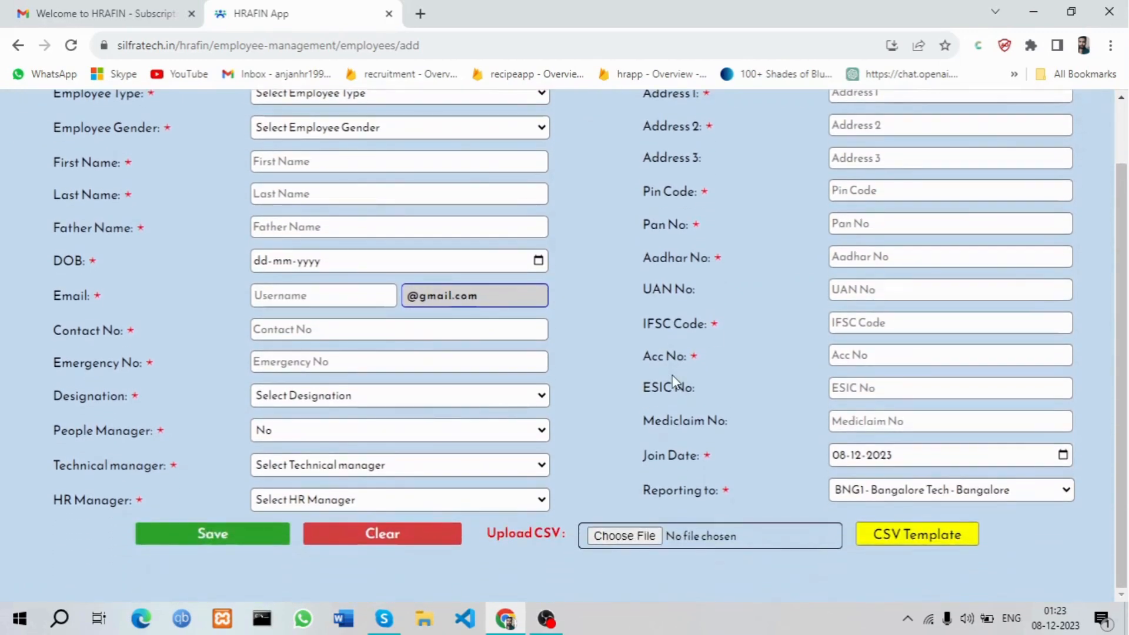
scroll(672, 375, up, 1)
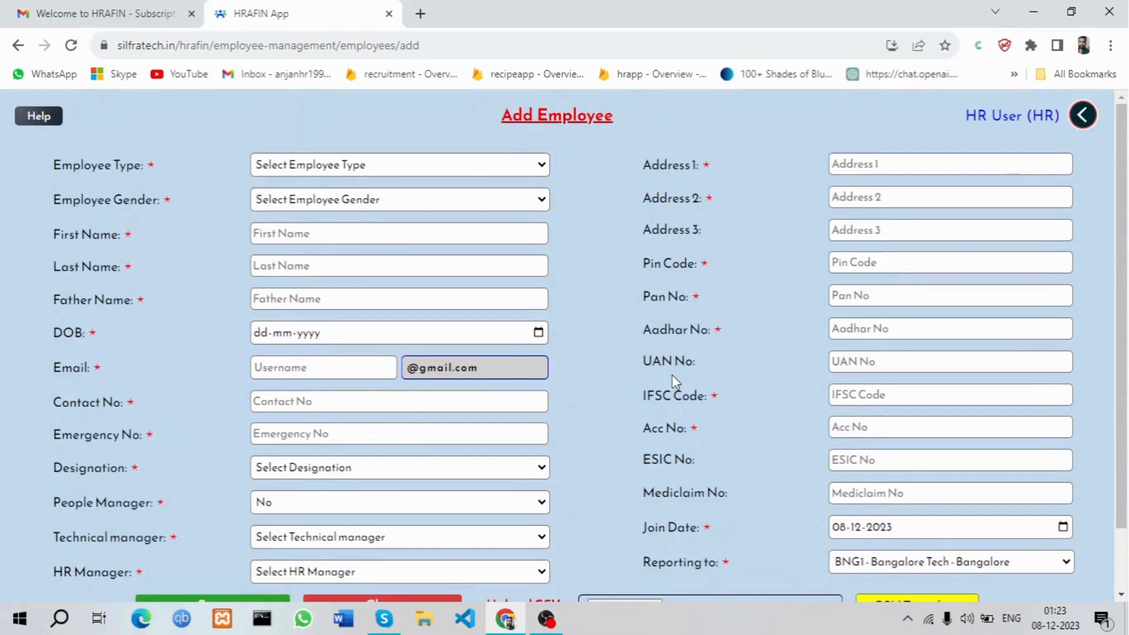
Set type EMPLOYEE, gender Male, the employee's first, last and father's names, and DOB 01-12-2005
click(429, 165)
click(379, 257)
click(347, 200)
click(363, 241)
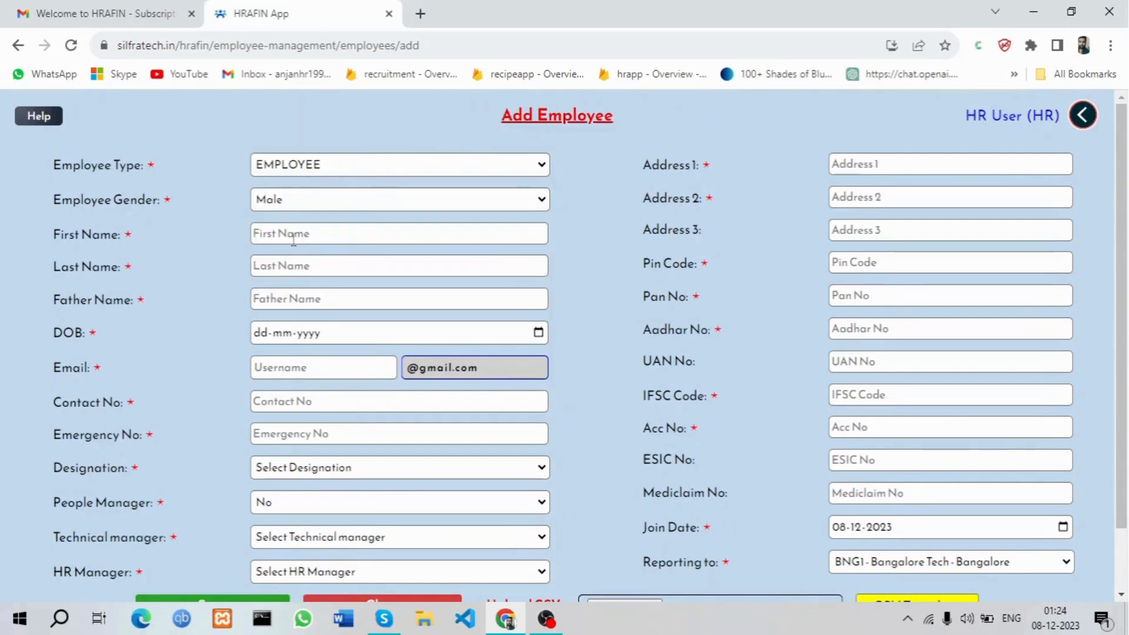
click(294, 239)
click(346, 272)
click(354, 303)
text(Ramesh)
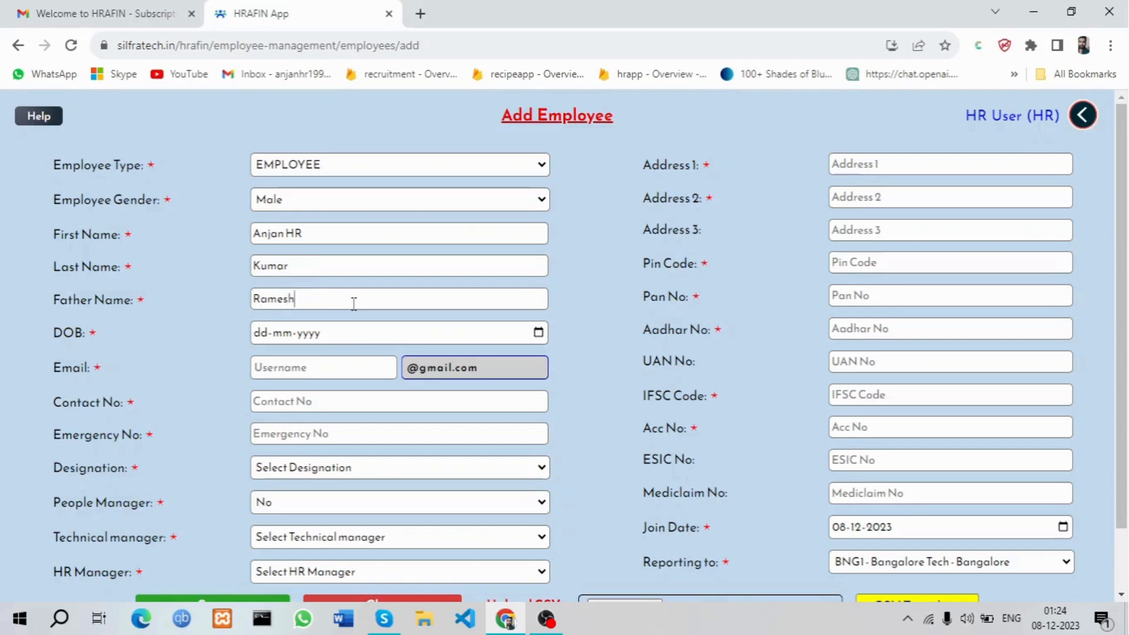
click(539, 333)
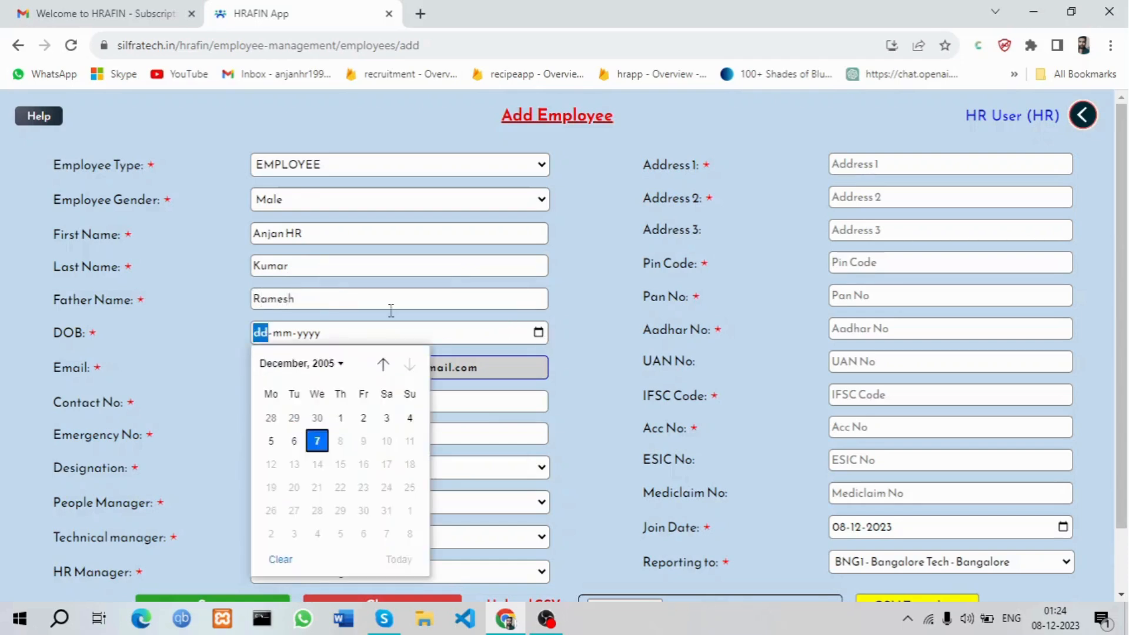
click(340, 415)
Enter the employee's email username and contact number
click(300, 370)
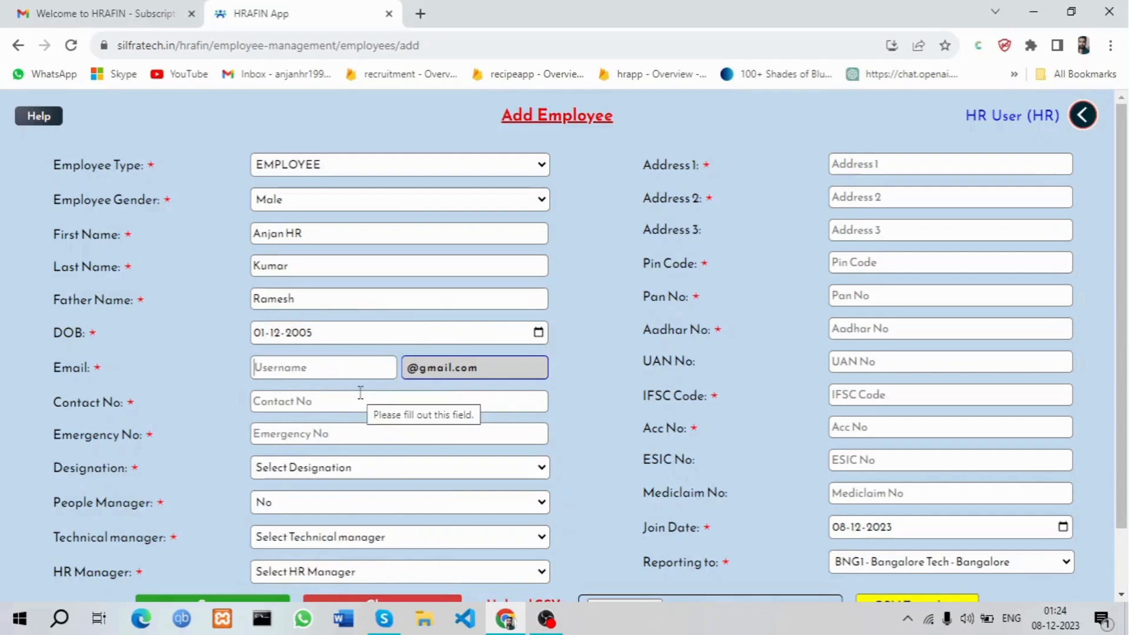
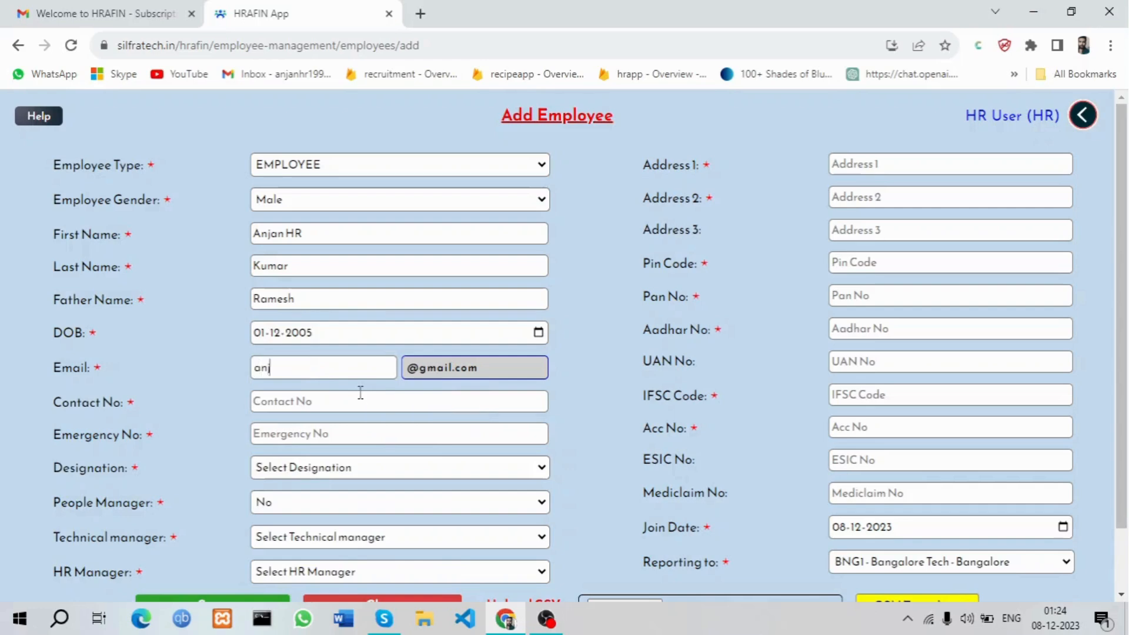
click(362, 402)
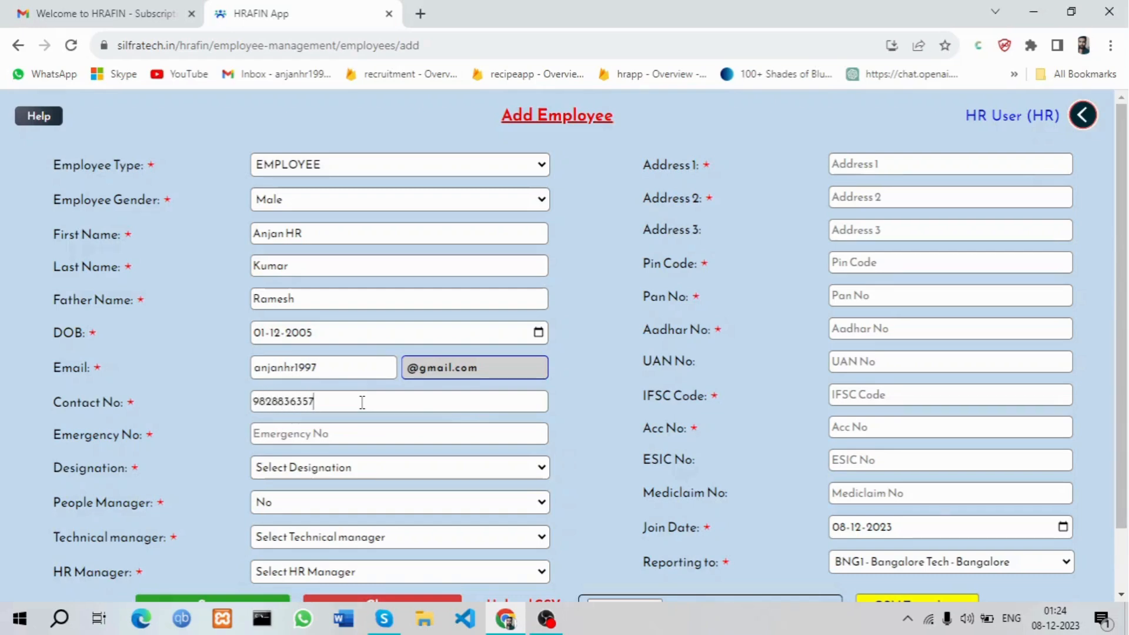
Set designation to Manager, mark as people manager, and set technical and HR managers to Others
click(345, 468)
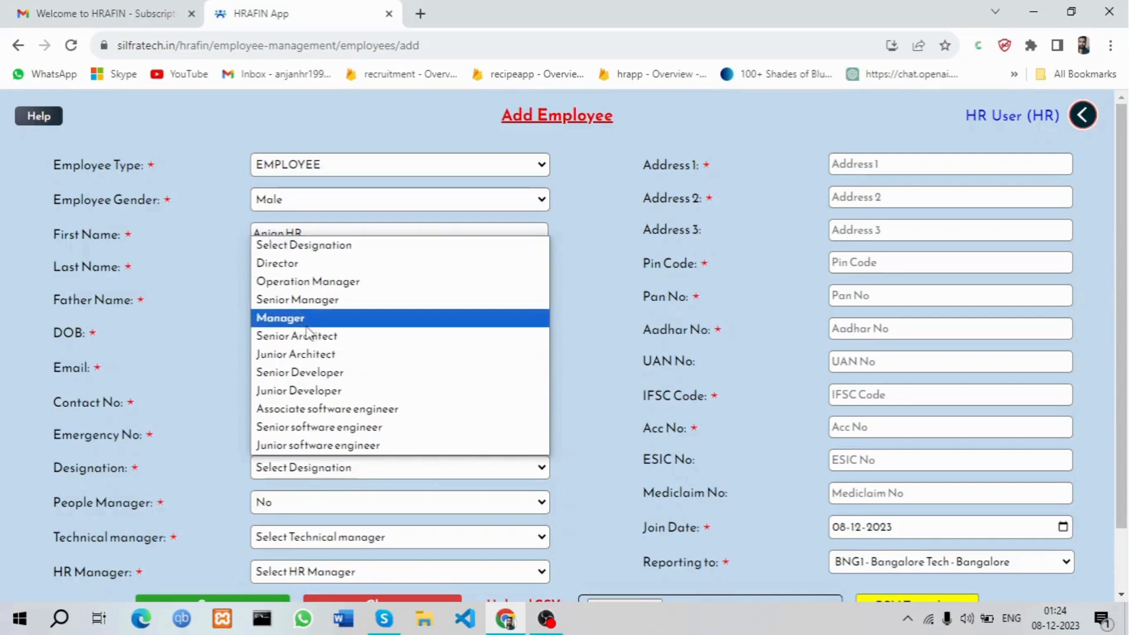
click(333, 409)
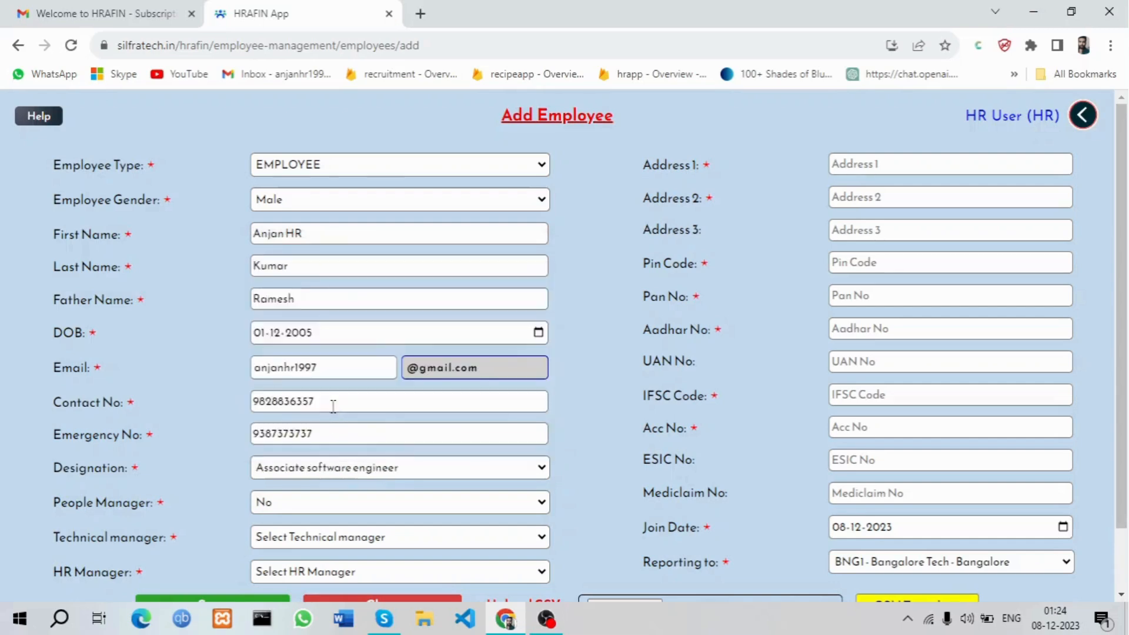
scroll(376, 423, down, 1)
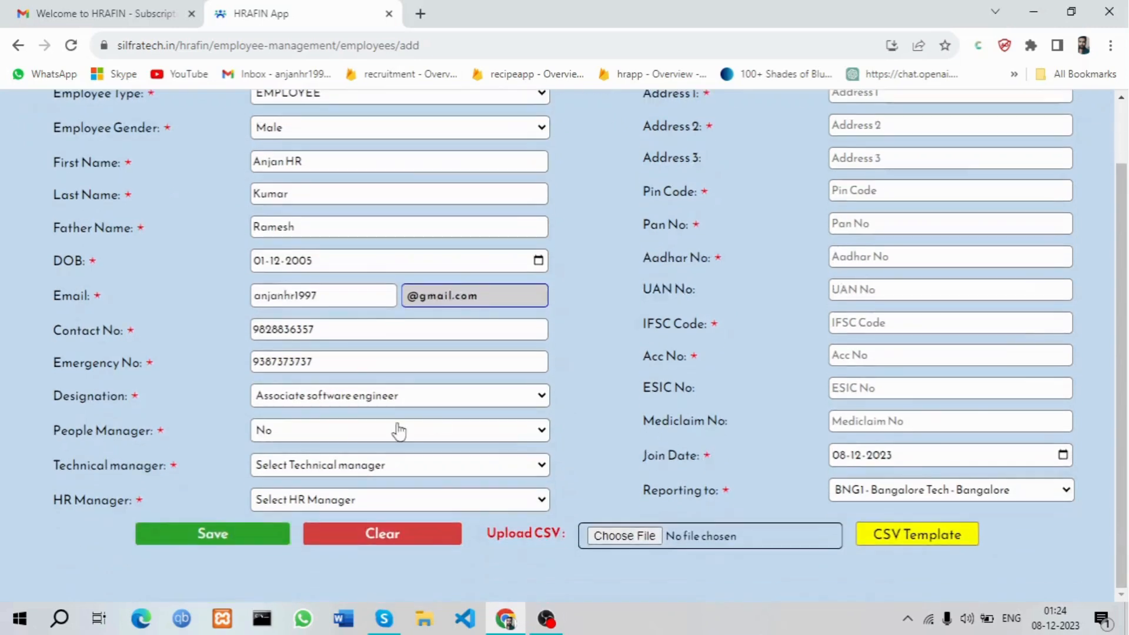
click(376, 395)
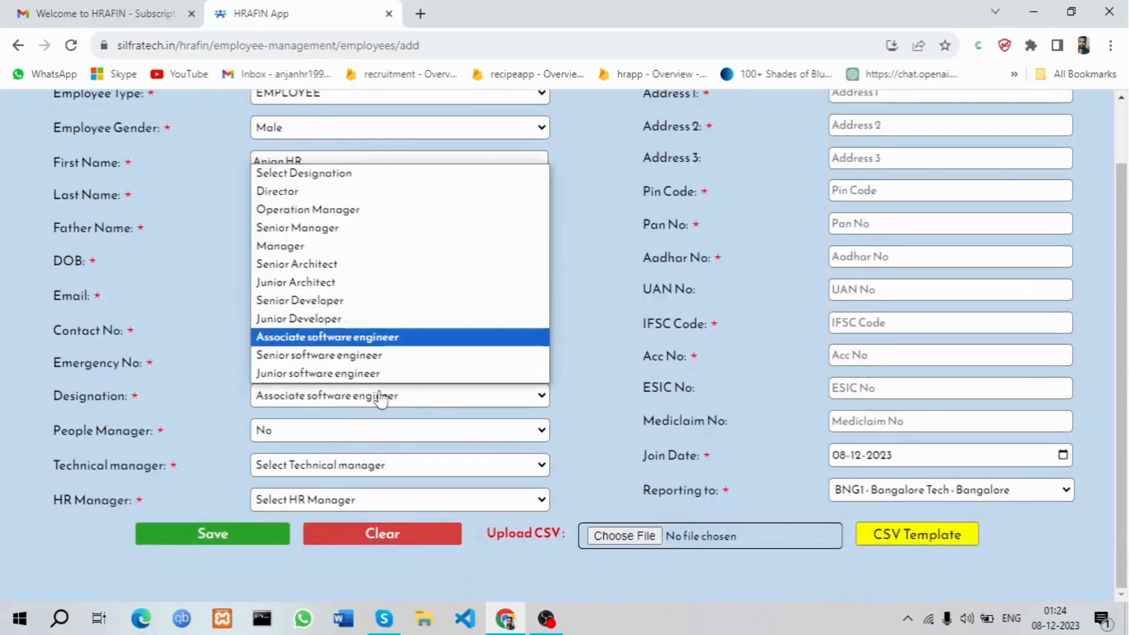
click(335, 246)
click(317, 429)
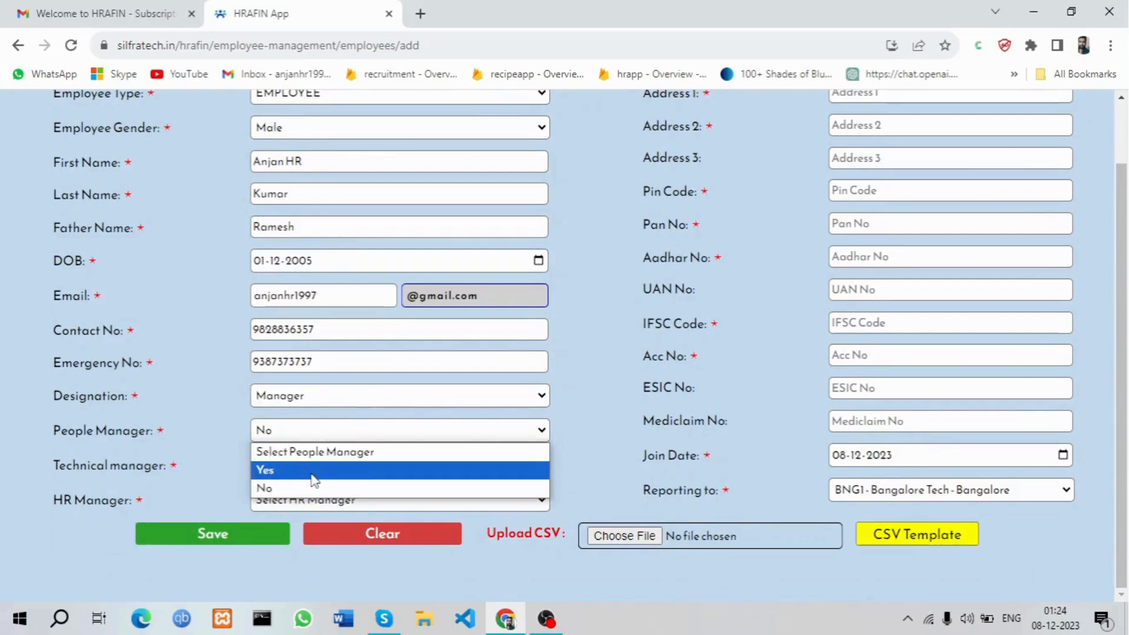
click(312, 471)
click(314, 468)
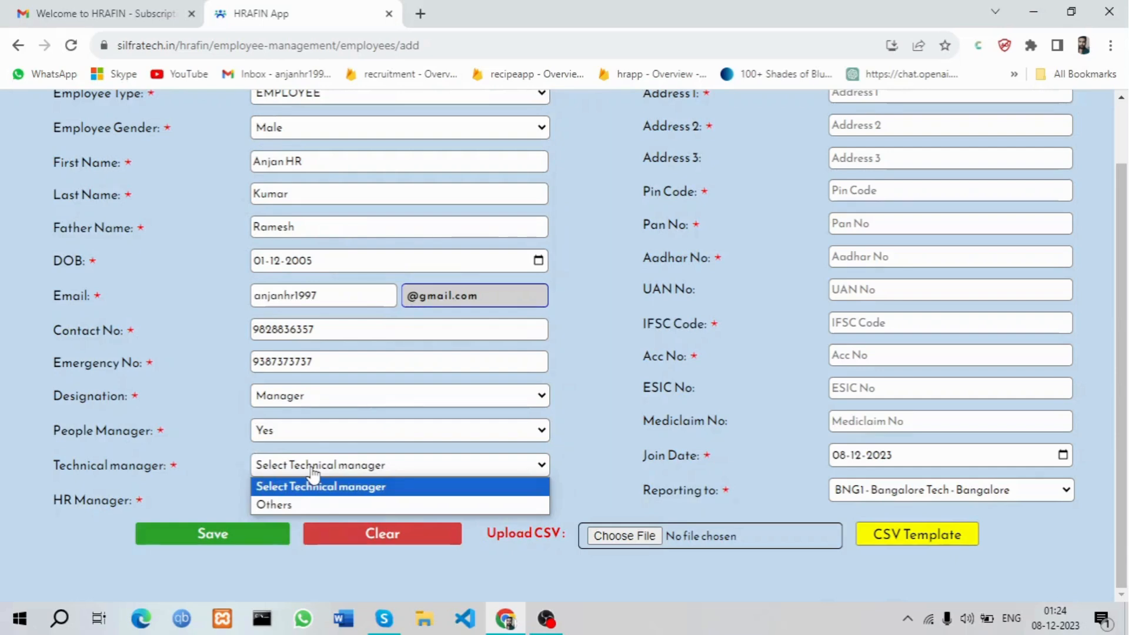
click(318, 508)
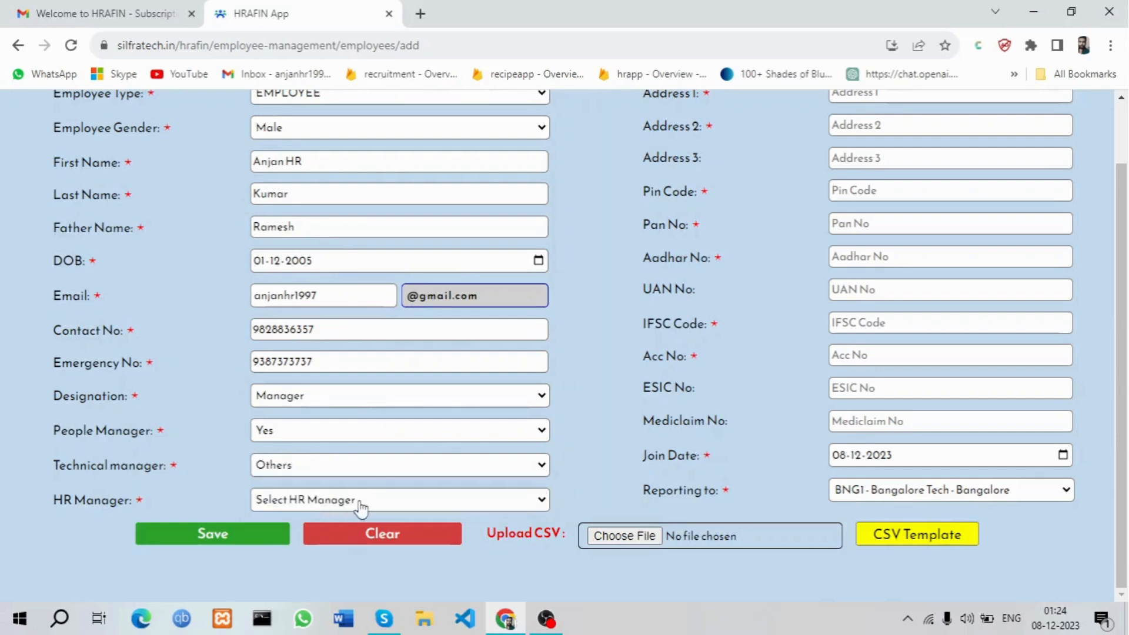
click(360, 501)
click(357, 539)
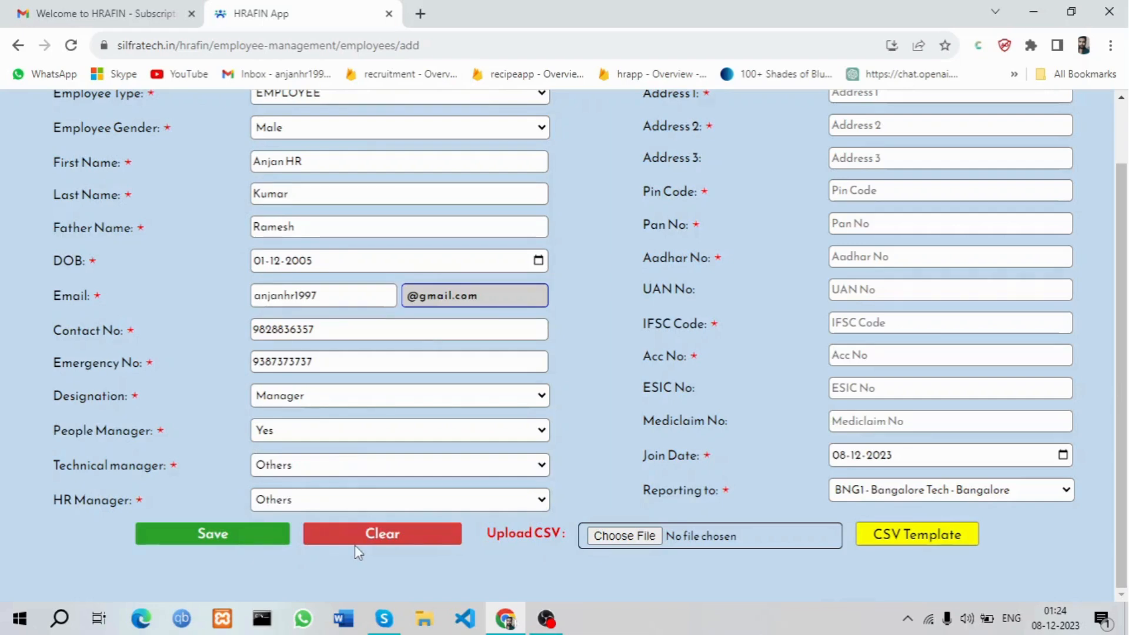
Fill in both address lines, the pin code and the PAN number
scroll(600, 408, up, 2)
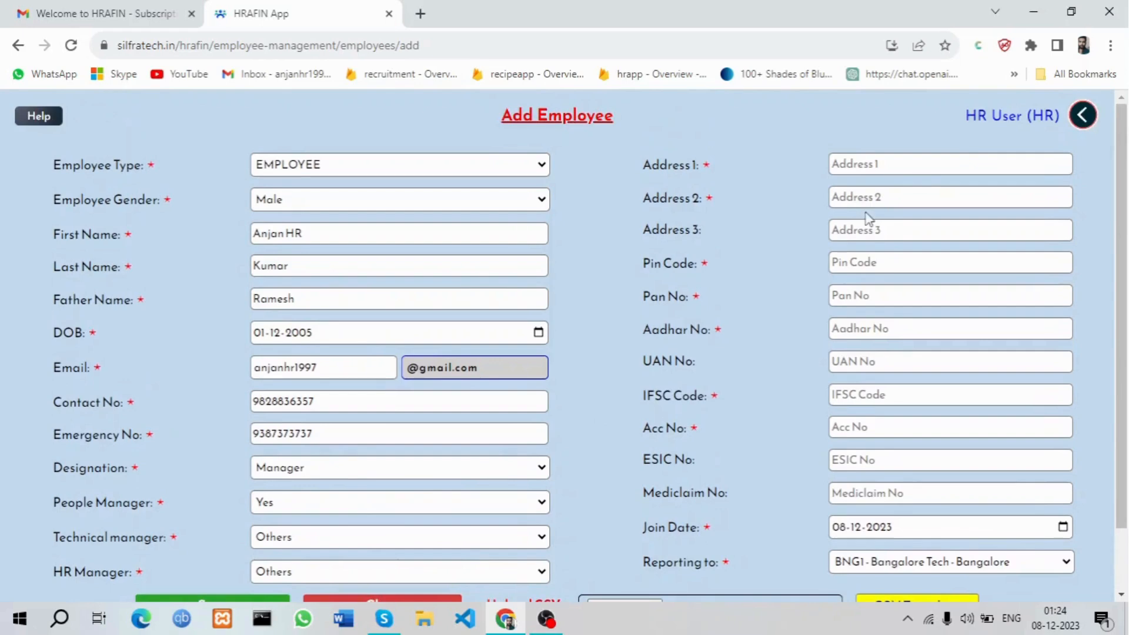
text(H)
key(BackSpace)
text(Jaynagar)
click(904, 202)
text(Bangalore)
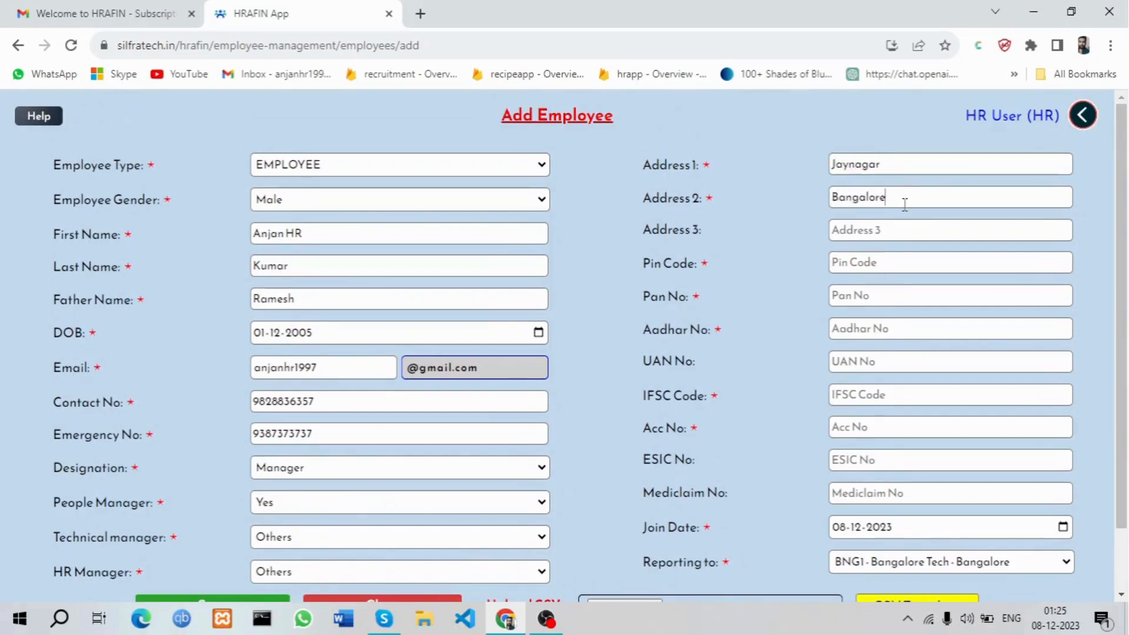
click(901, 252)
text(939939)
click(892, 296)
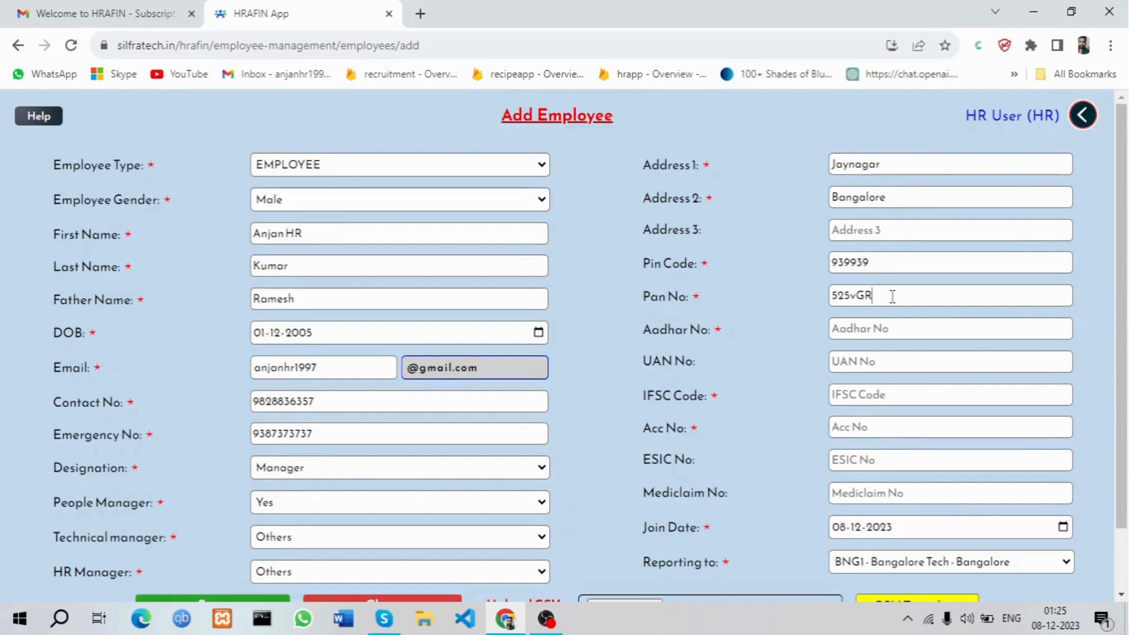
Enter the employee's Aadhar, UAN, bank account, ESIC and Mediclaim numbers
click(884, 329)
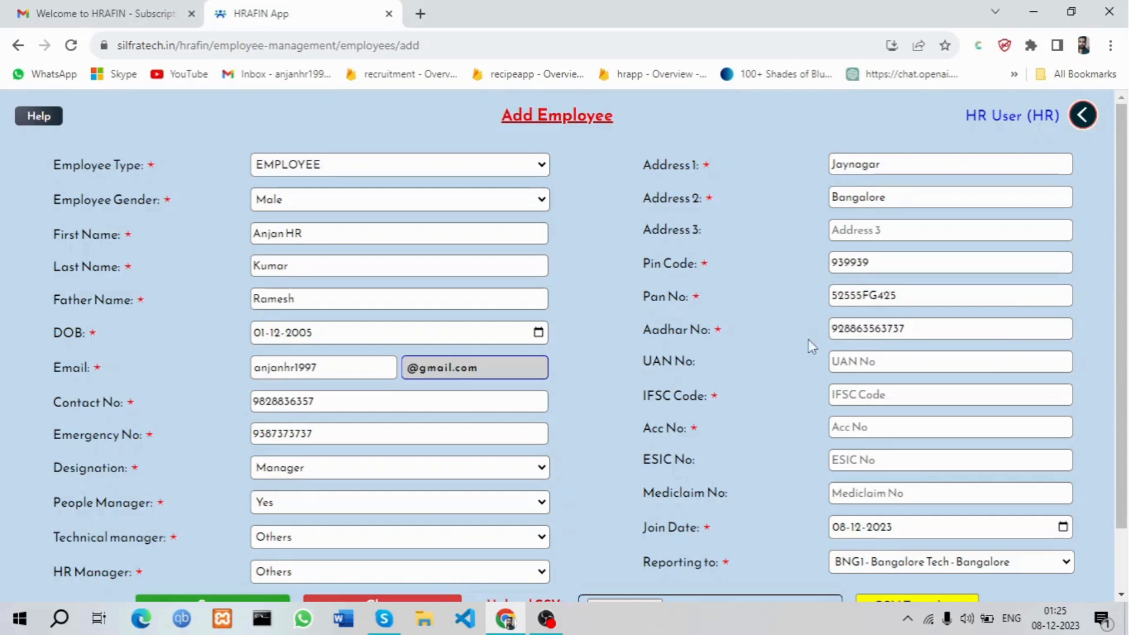
click(891, 355)
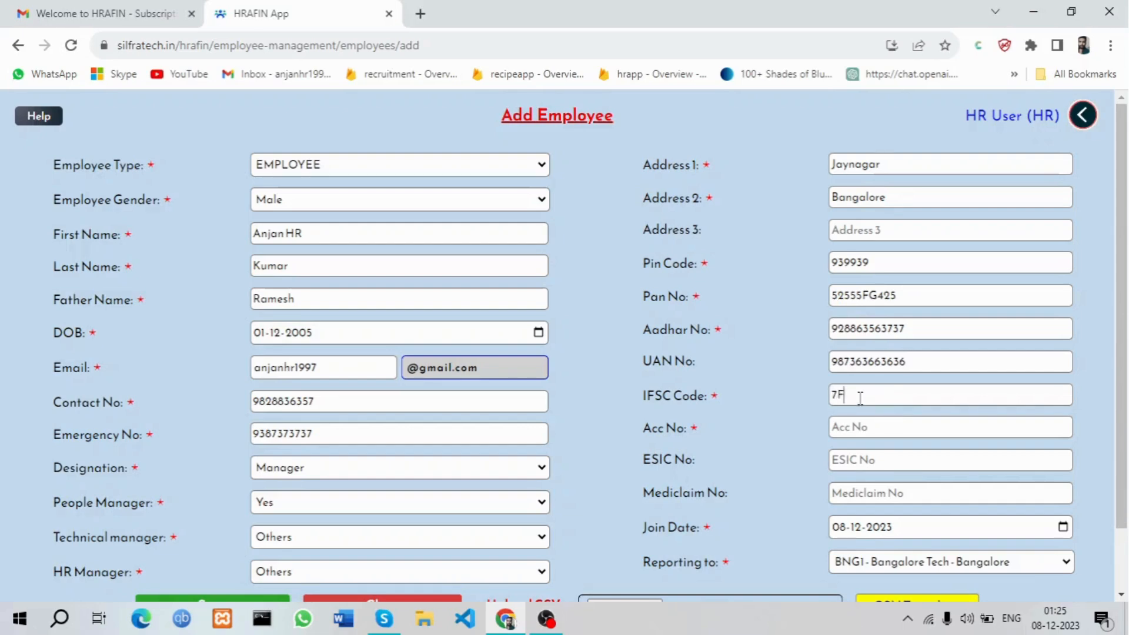
click(874, 430)
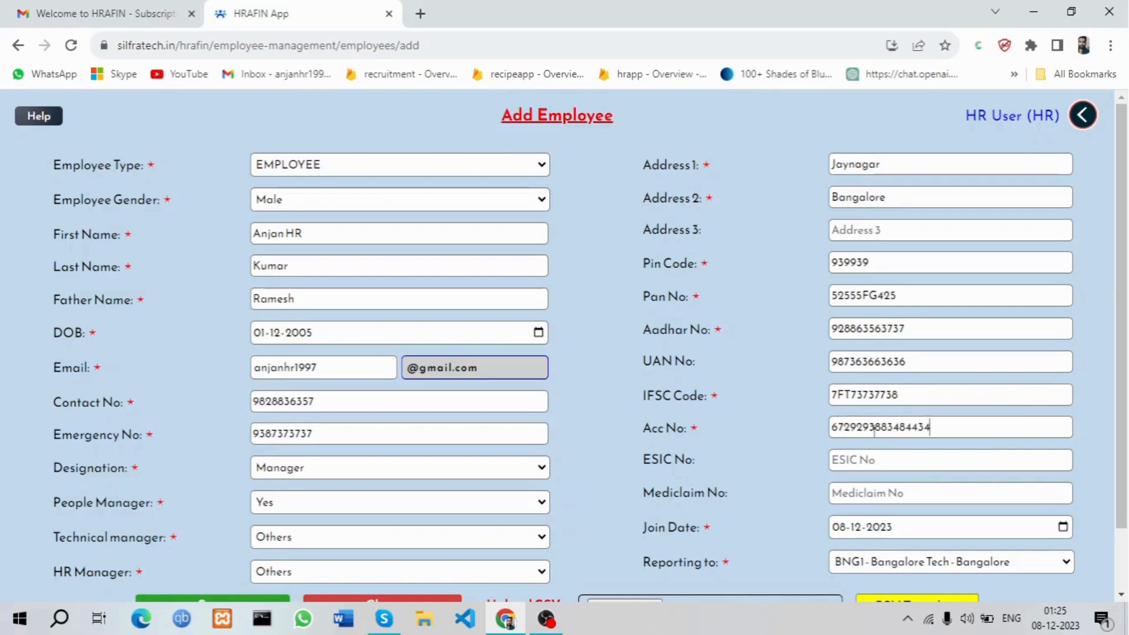
click(880, 463)
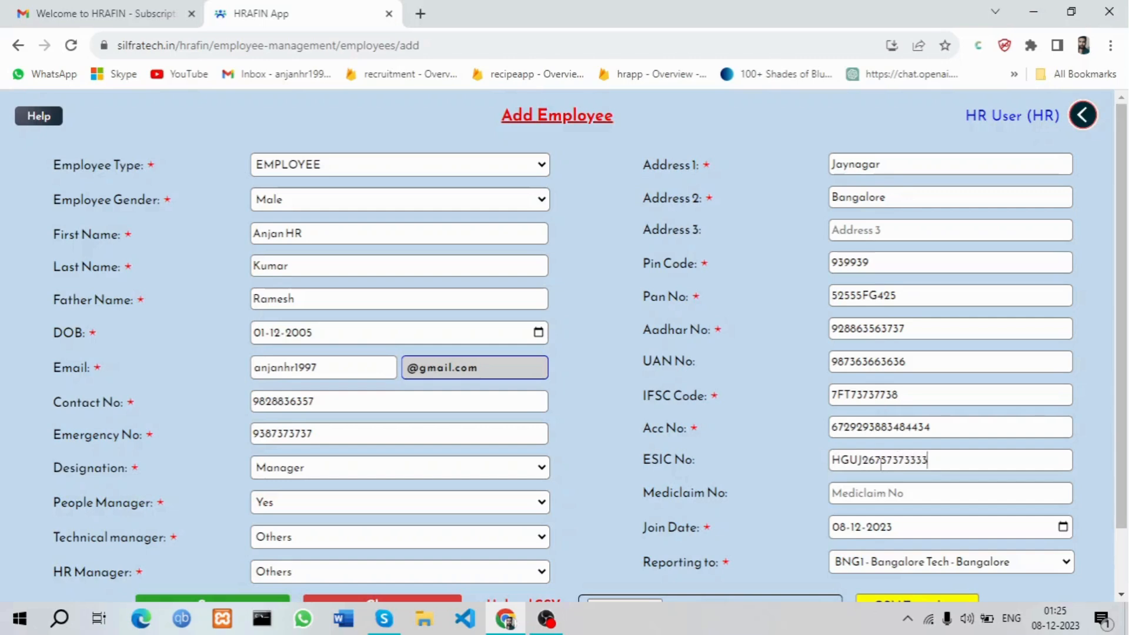
click(904, 492)
Set the join date to 1 April 2023 and try saving the employee
click(1063, 528)
click(961, 302)
click(961, 302)
click(961, 302)
click(961, 302)
click(962, 302)
click(962, 302)
click(961, 302)
click(962, 302)
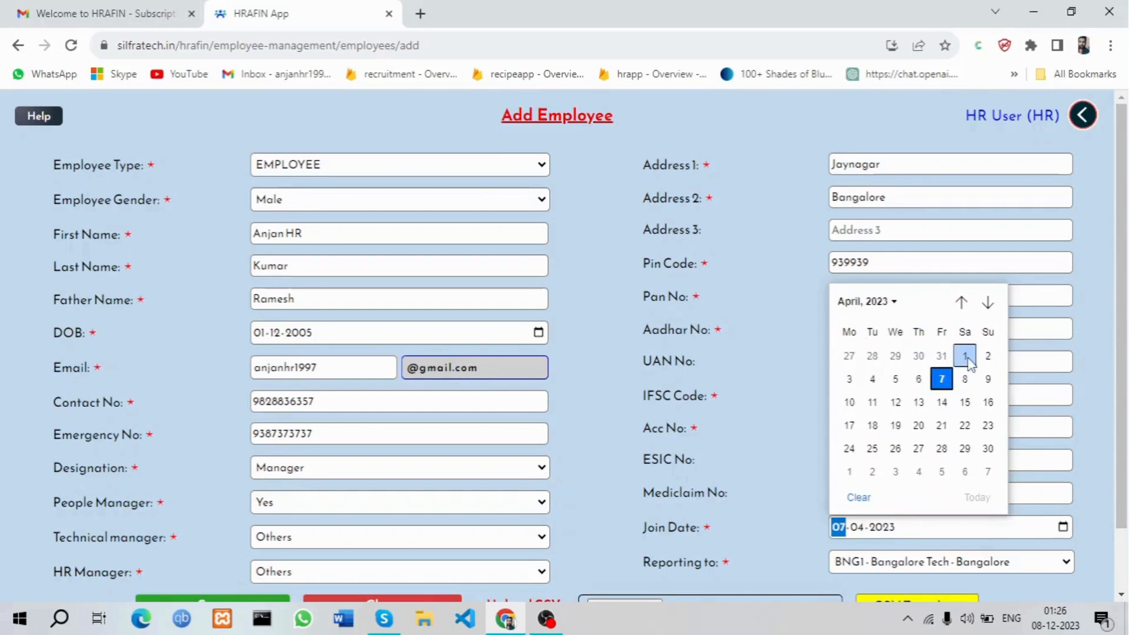
click(965, 356)
scroll(750, 398, down, 2)
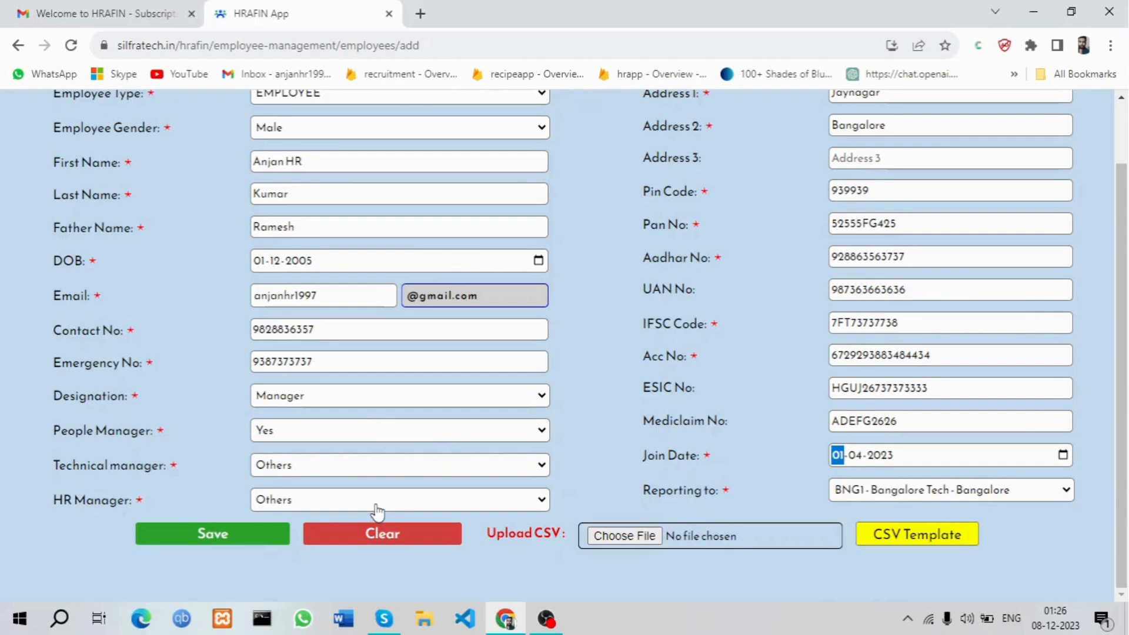
click(229, 536)
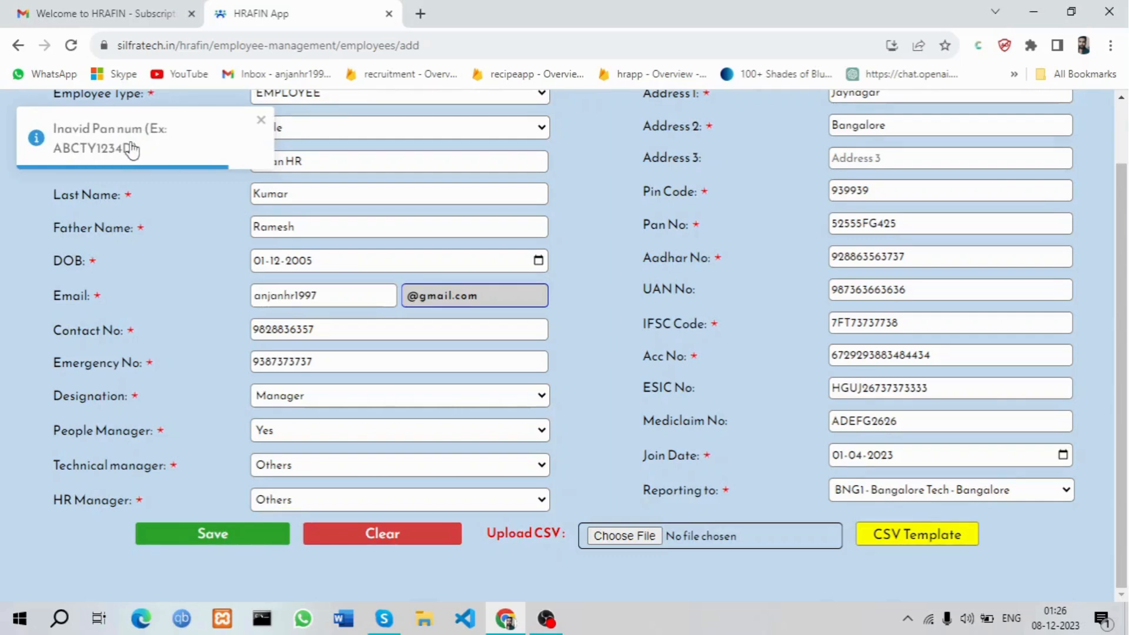
Replace the invalid PAN and IFSC with valid-format codes and save the employee
click(75, 155)
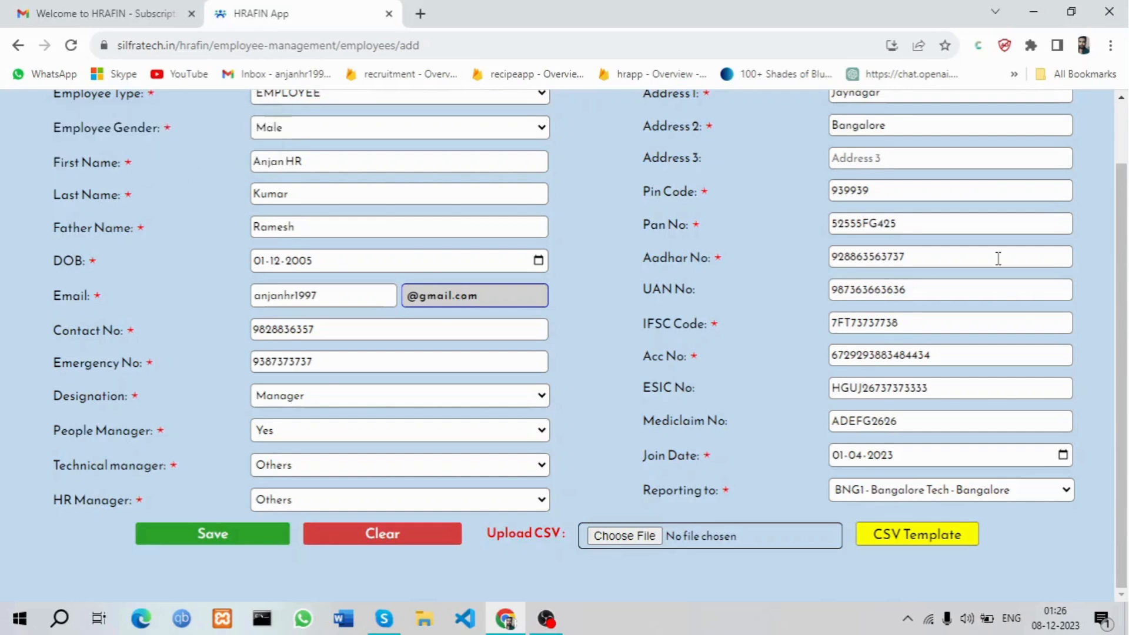
drag(930, 225, 734, 211)
click(213, 535)
double_click(82, 147)
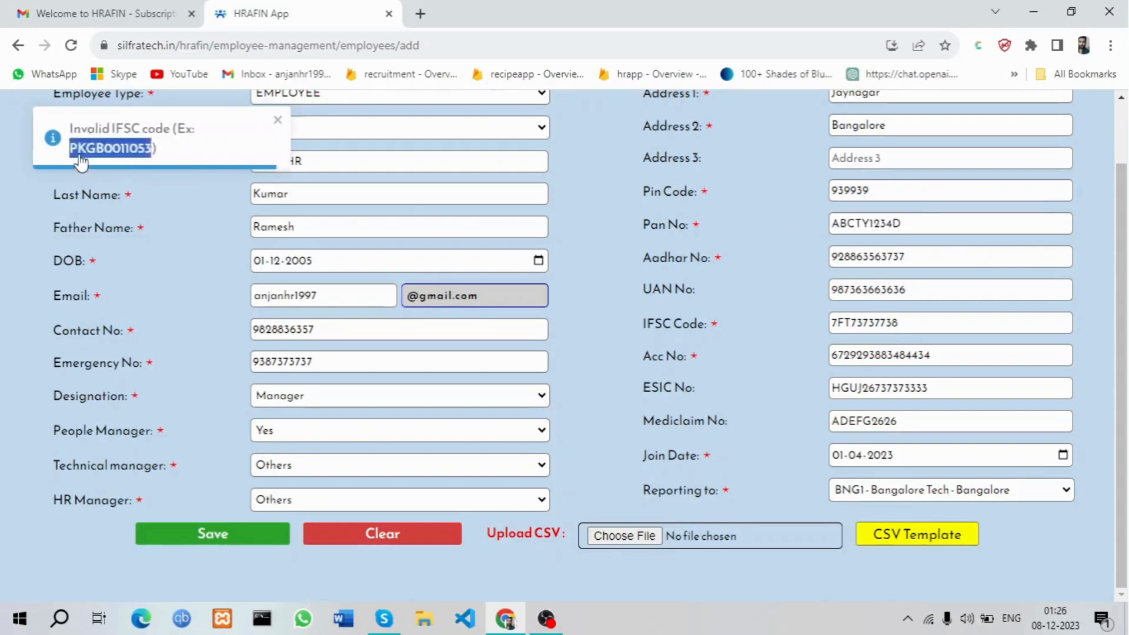
drag(942, 323, 786, 318)
text(PKGB0011053)
click(229, 540)
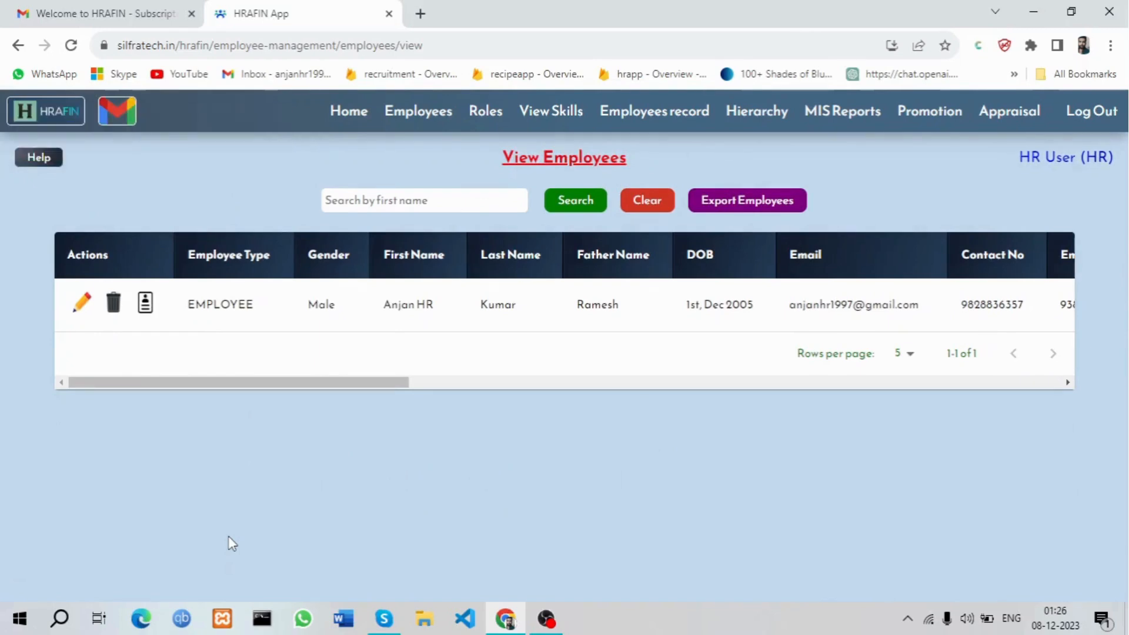
Log out of the HR account and sign in with the saved admin email and password
click(1087, 114)
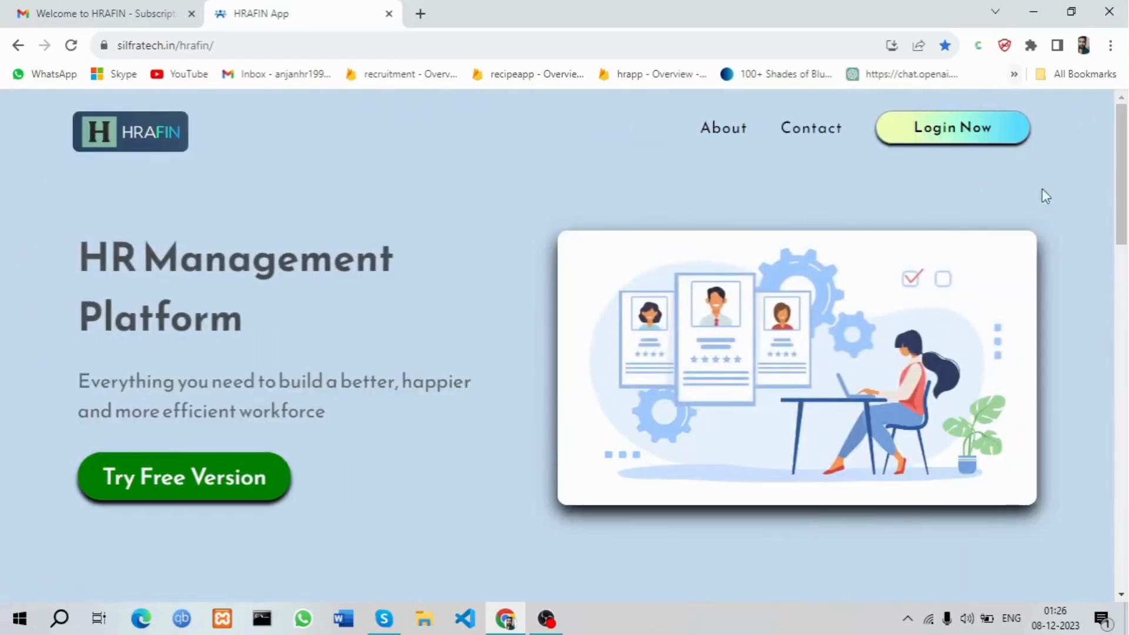
click(944, 137)
click(650, 395)
click(695, 427)
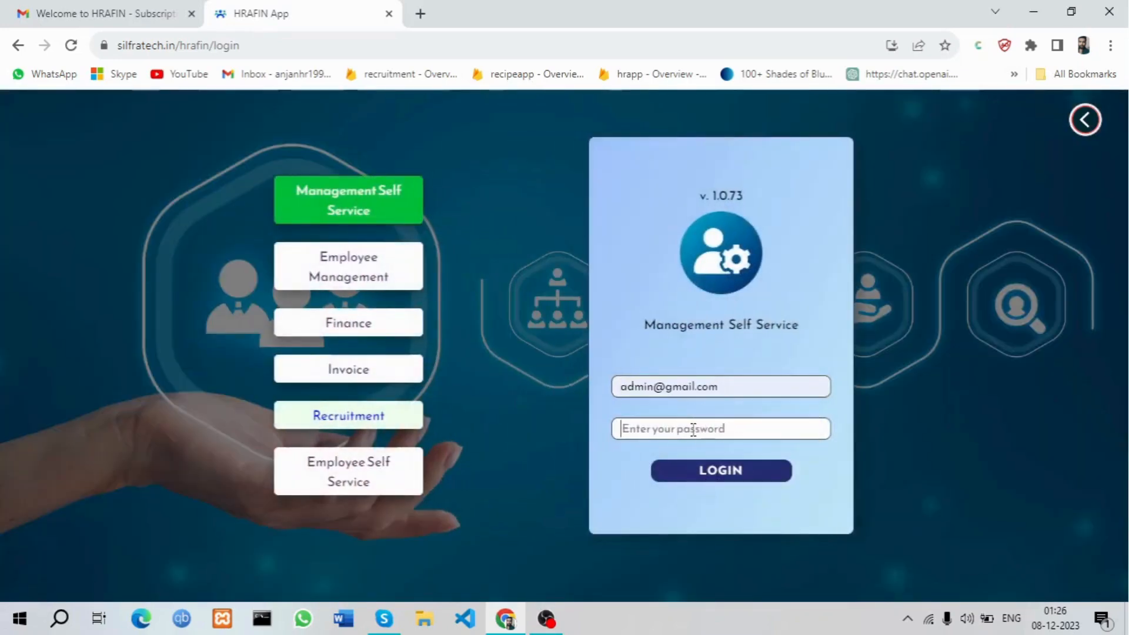
click(693, 429)
text(•••••)
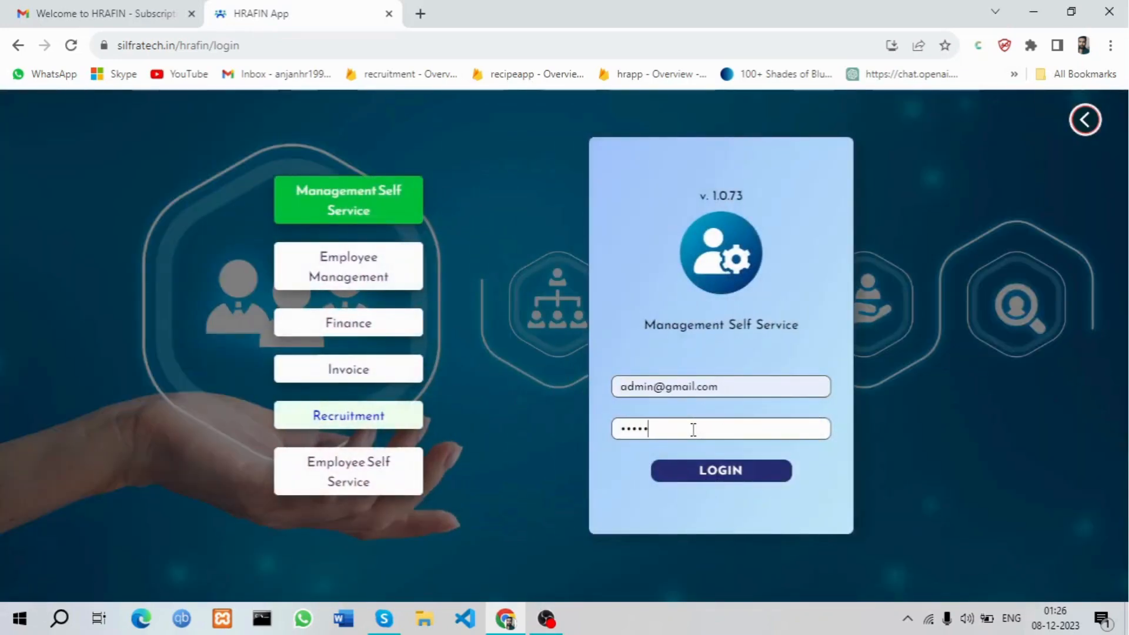
key(Return)
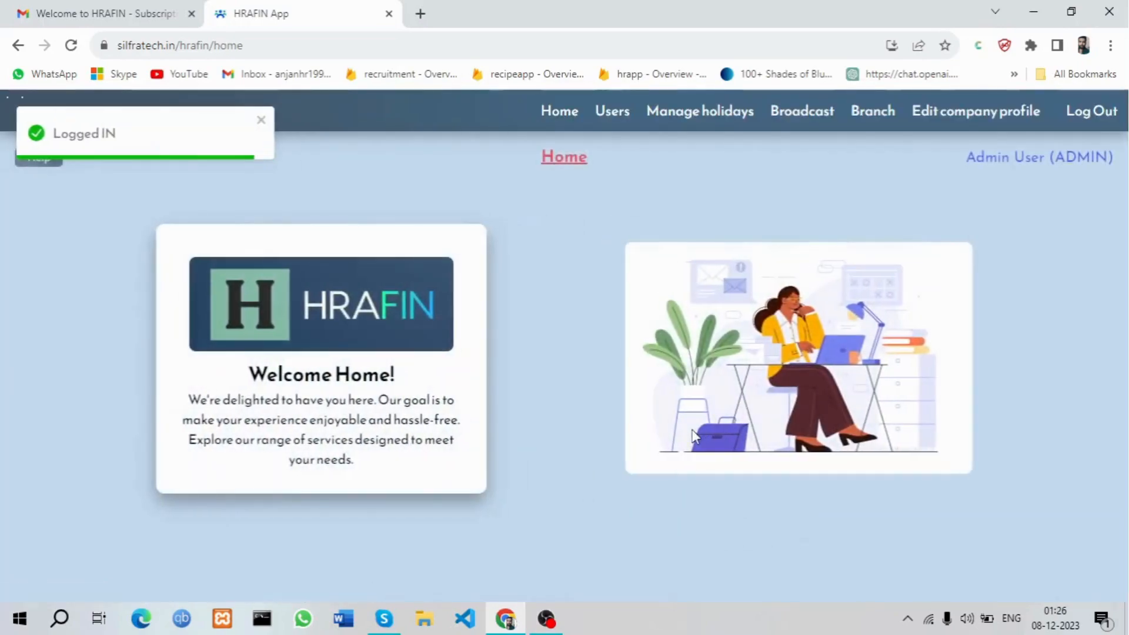
Open Users > Edit users and review the six accounts, highlighting the new employee's row
click(614, 112)
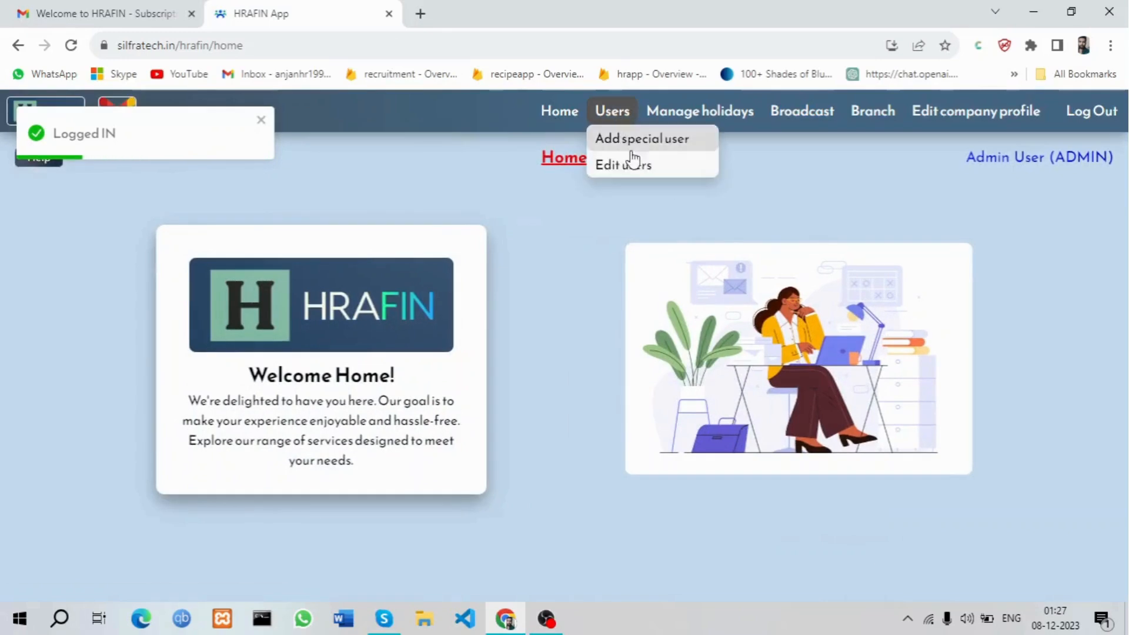
click(635, 167)
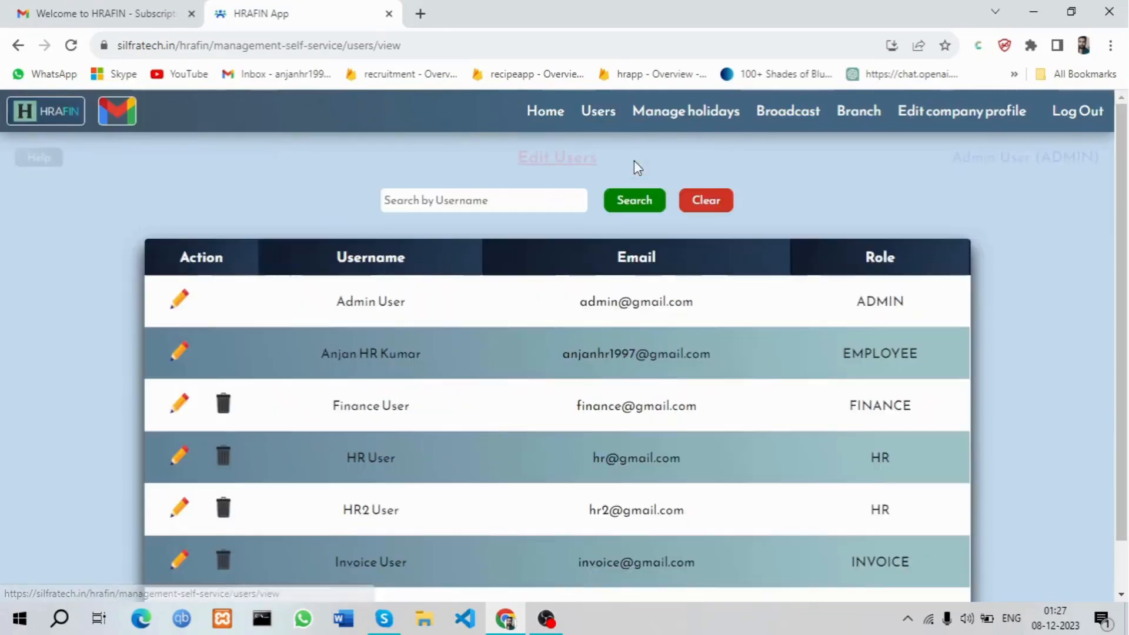
scroll(637, 339, down, 2)
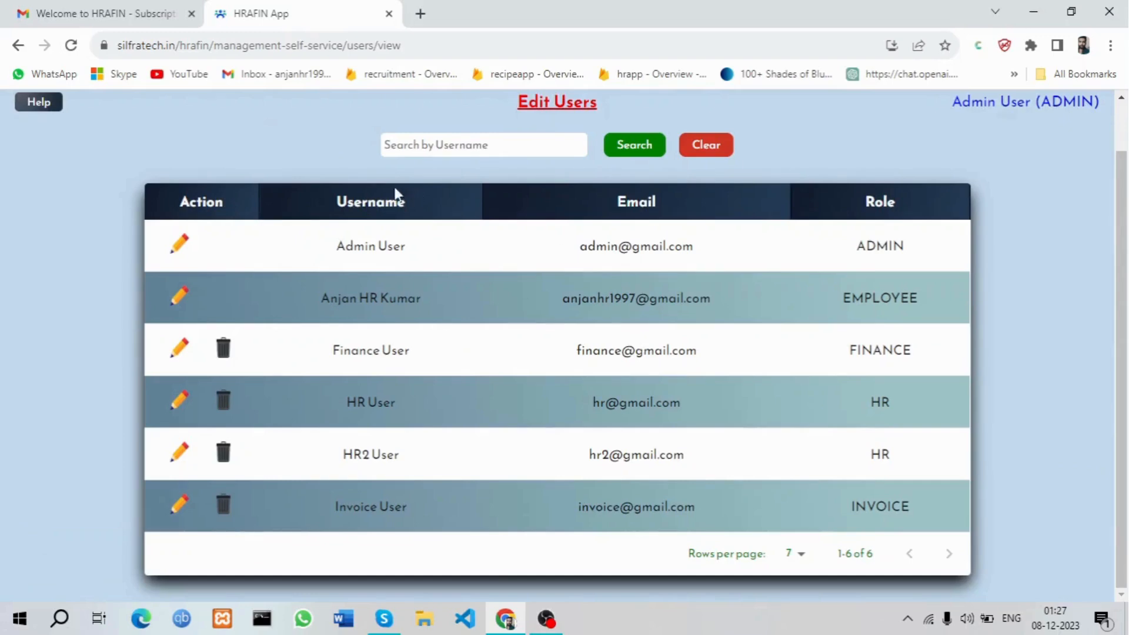
drag(307, 291, 936, 303)
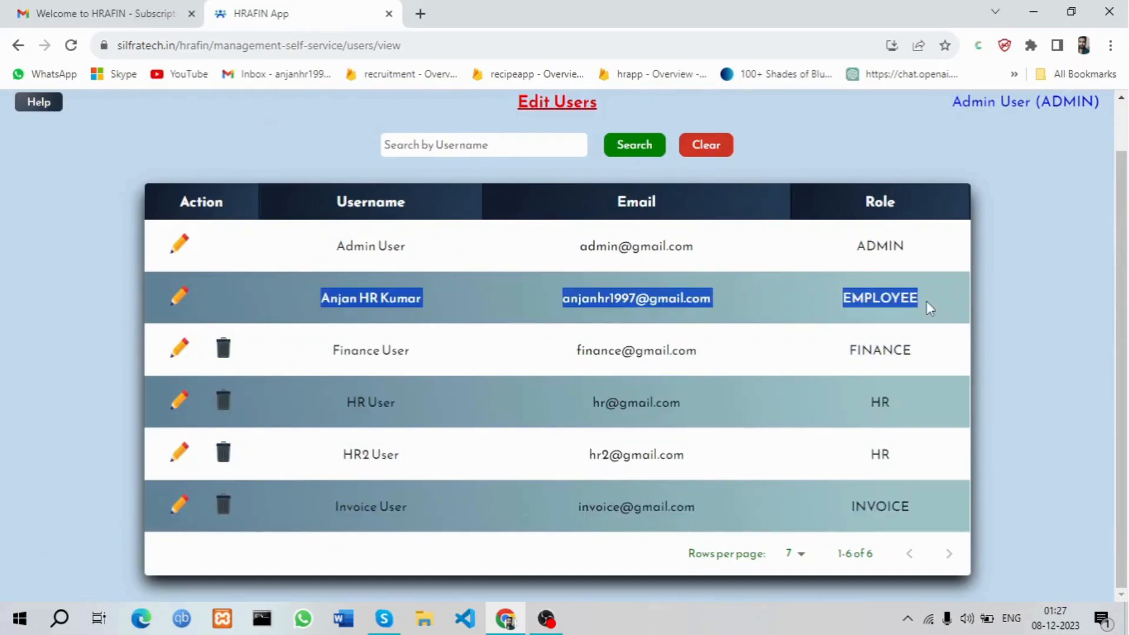
click(740, 302)
scroll(739, 302, up, 2)
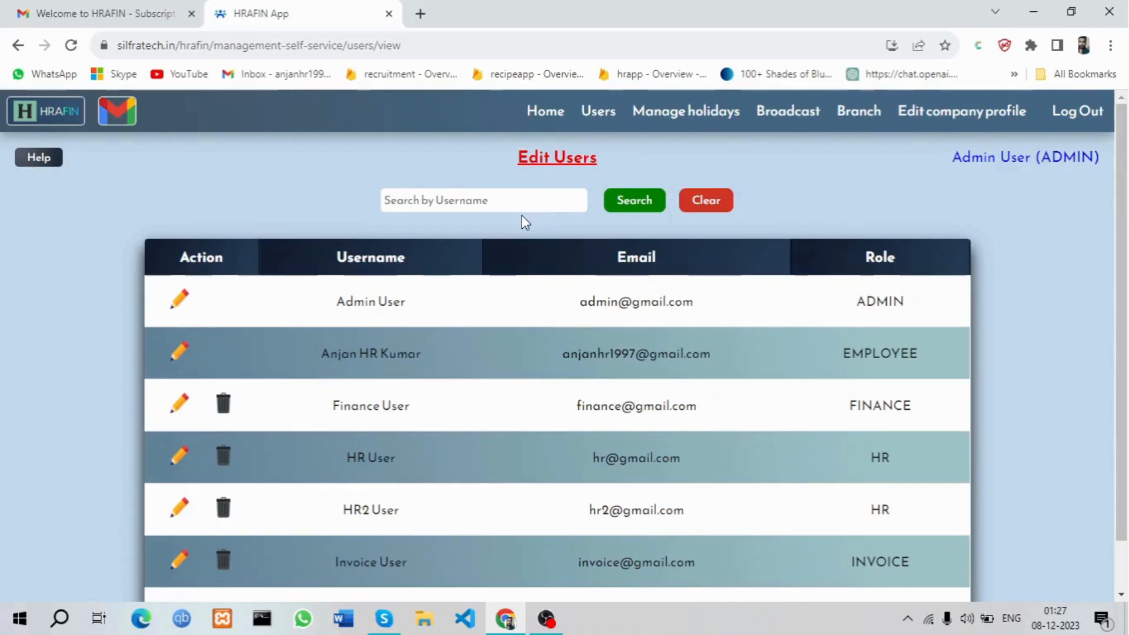
Broadcast 'Hi there, today we have a meeting at 2PM' and open the company profile
click(814, 123)
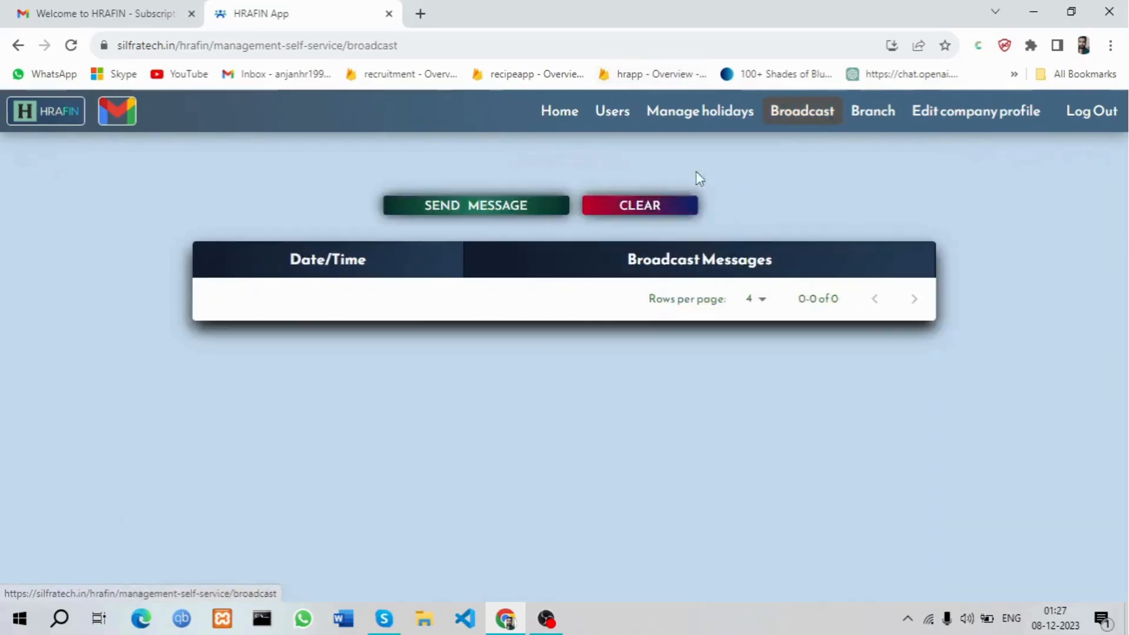
click(580, 247)
text(Hi)
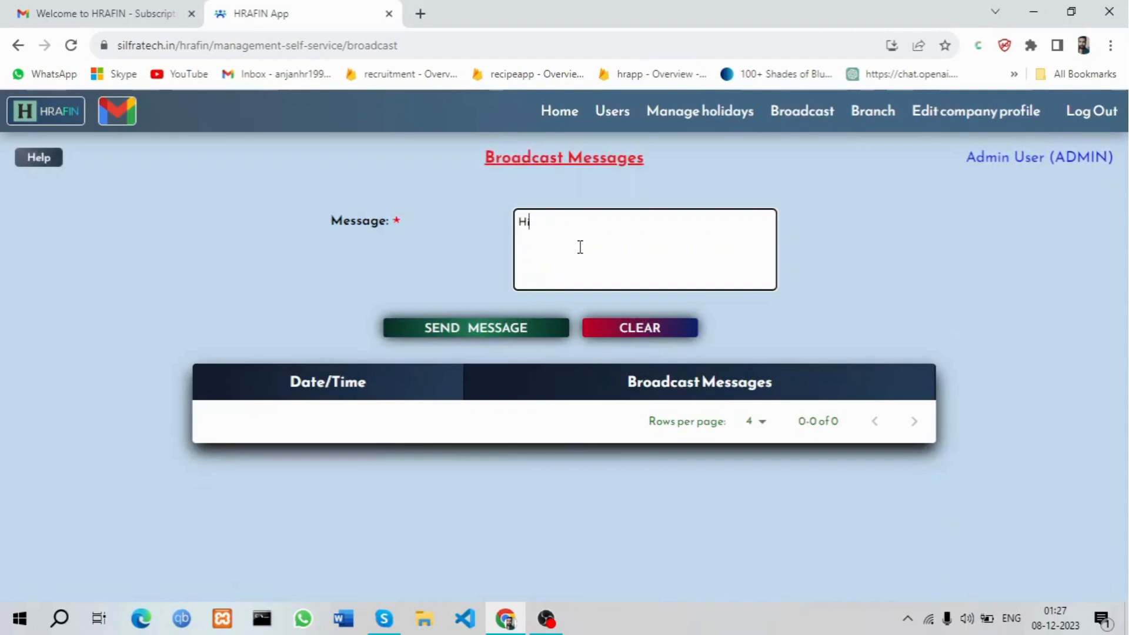
text( there, today we)
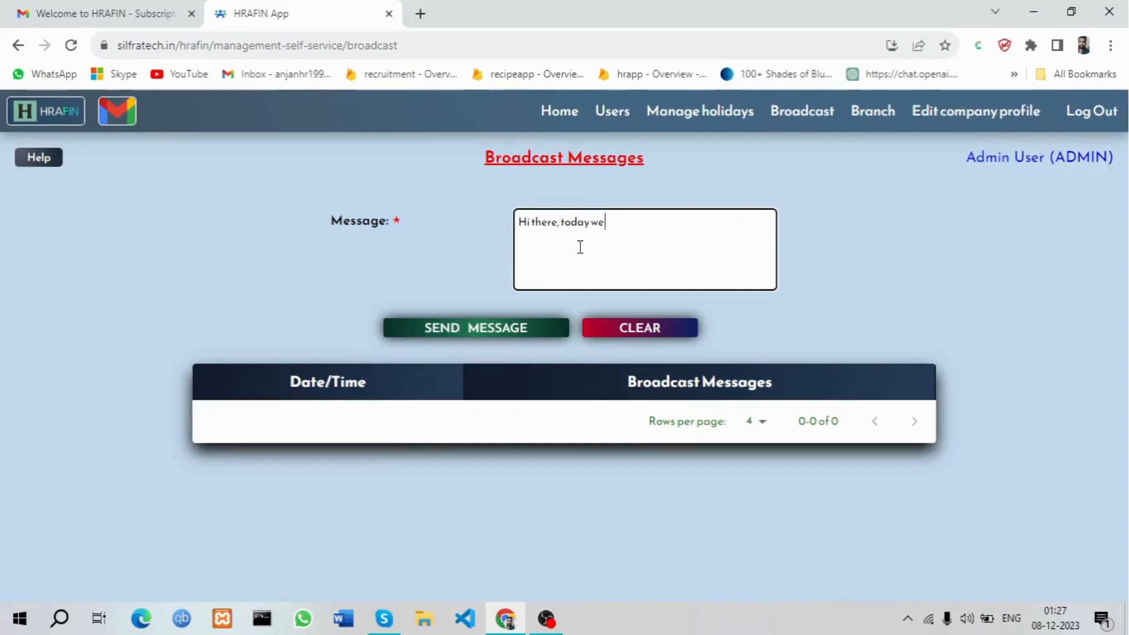
text( have a meeting at 2PM)
click(478, 330)
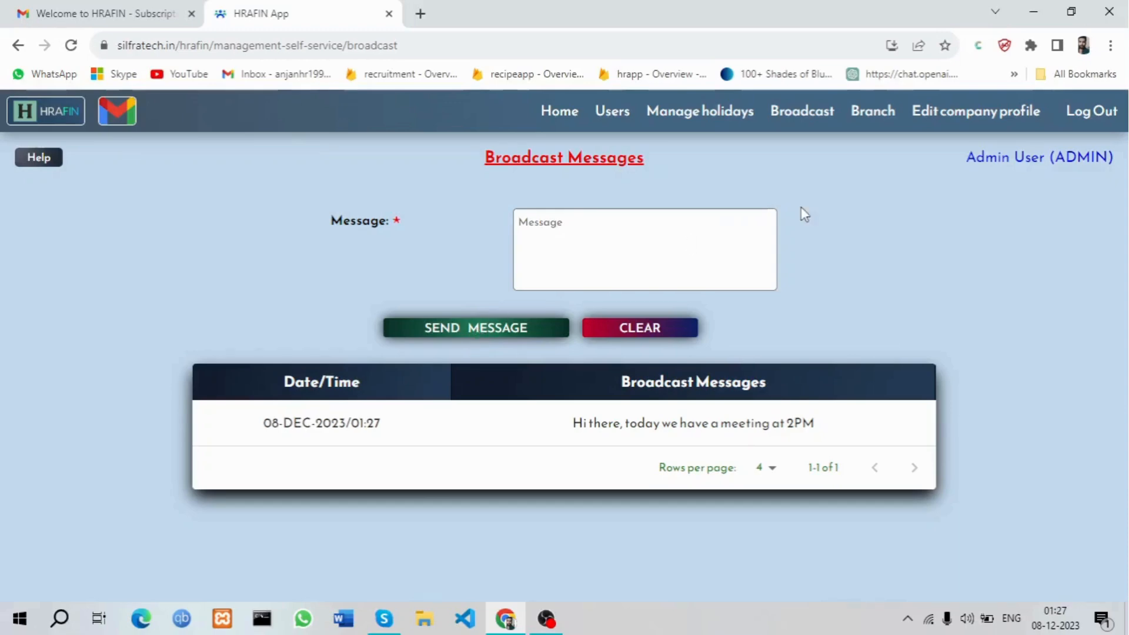
click(967, 117)
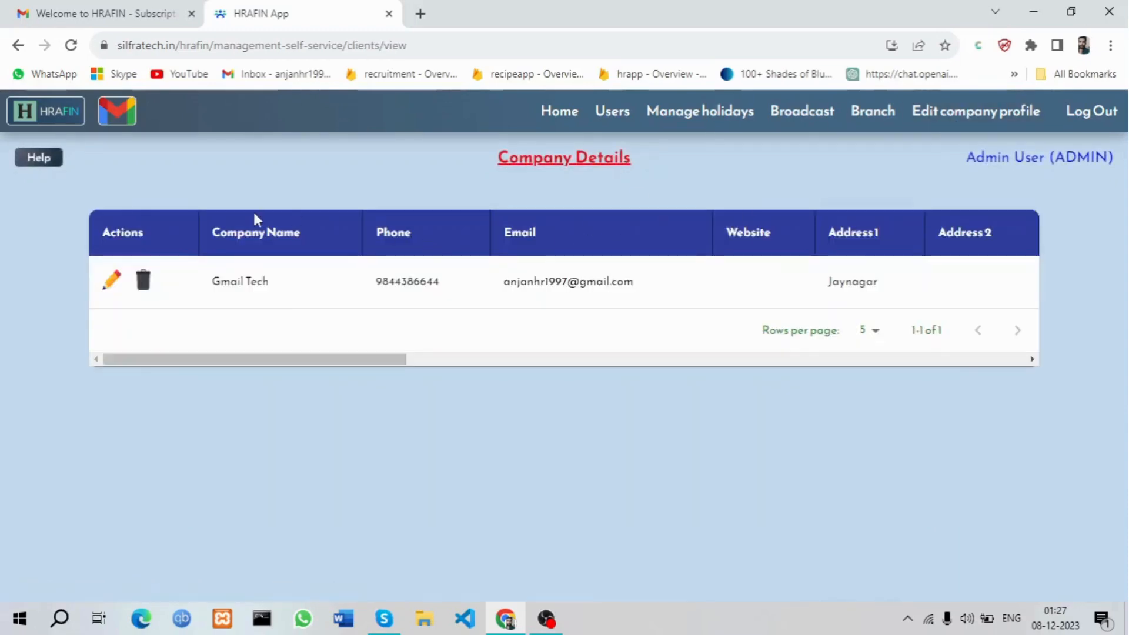
Edit Gmail Tech's company profile, changing Sick Leave per calendar year from 12 to 24
click(112, 280)
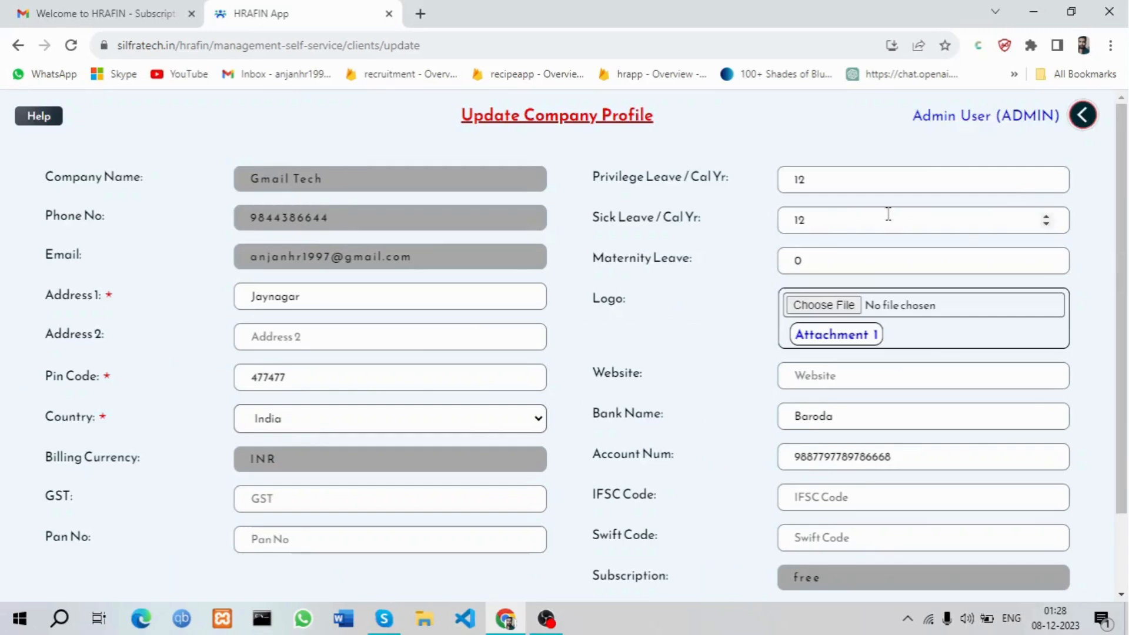
click(834, 177)
click(835, 220)
key(BackSpace)
key(BackSpace)
text(24)
click(712, 426)
scroll(712, 425, down, 2)
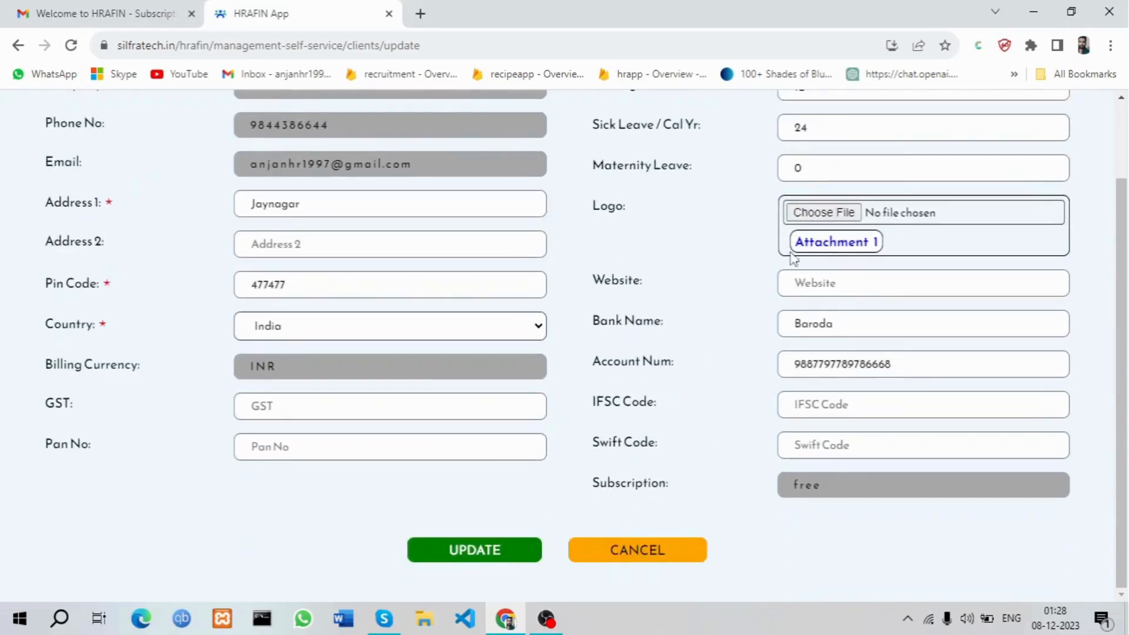